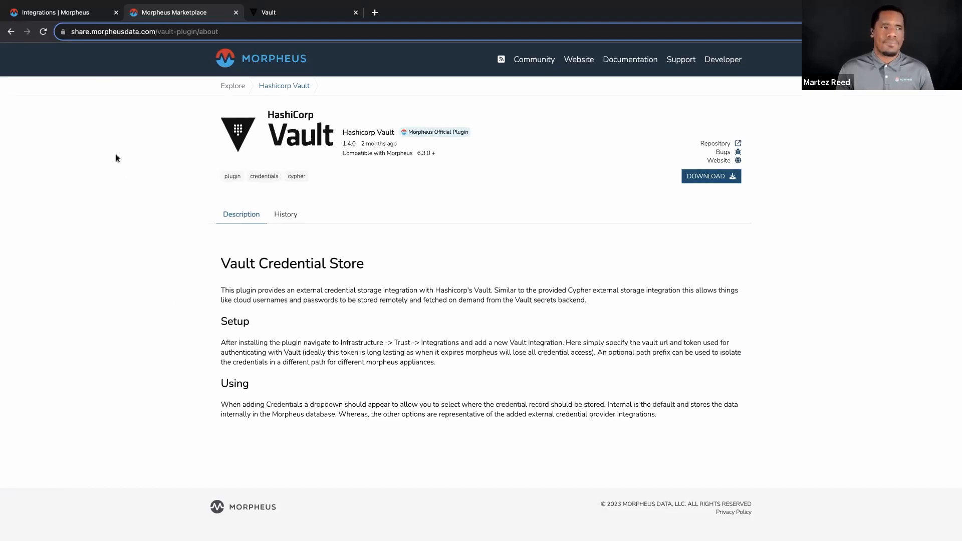
# Return to the Morpheus plugin list and review the HashiCorp Vault plugin's settings without changing them.
pyautogui.click(79, 17)
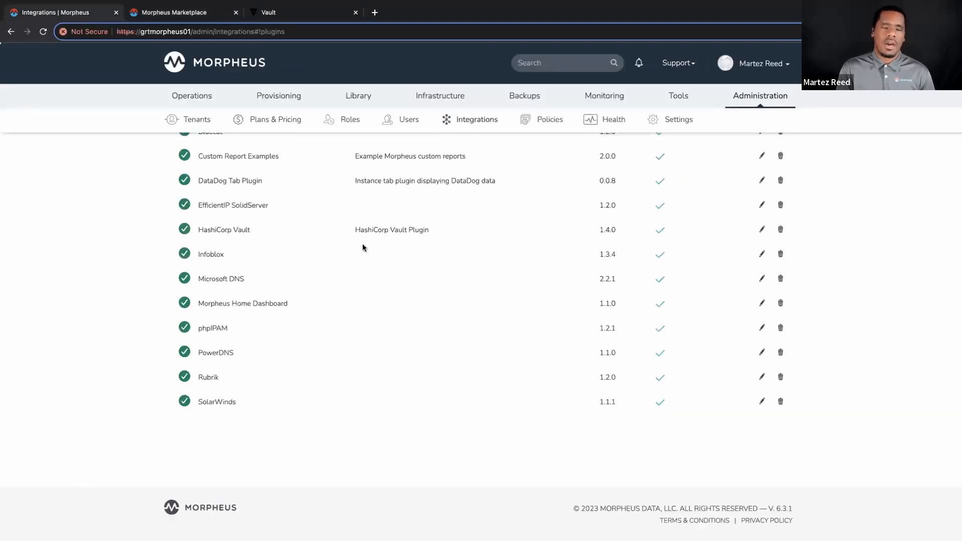
pyautogui.scroll(3, 362, 247)
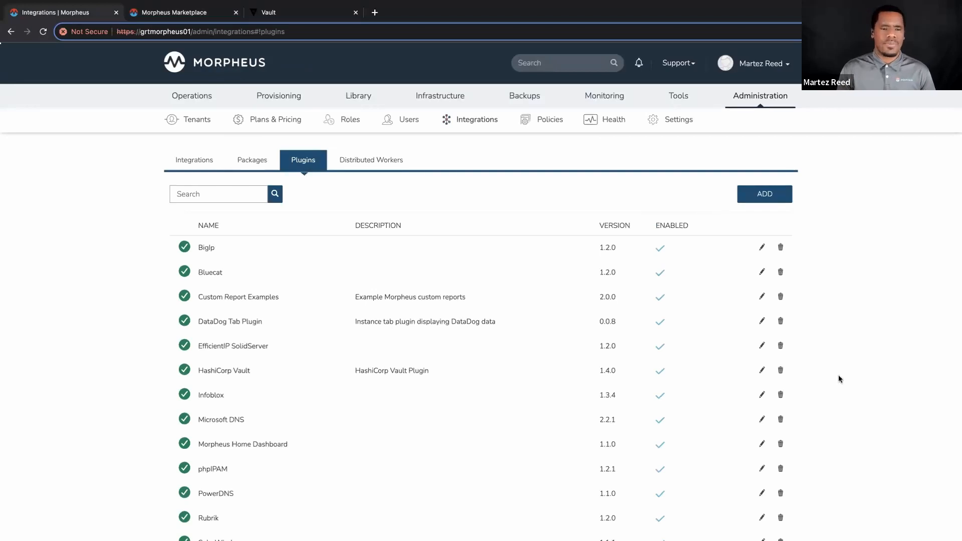
pyautogui.click(762, 369)
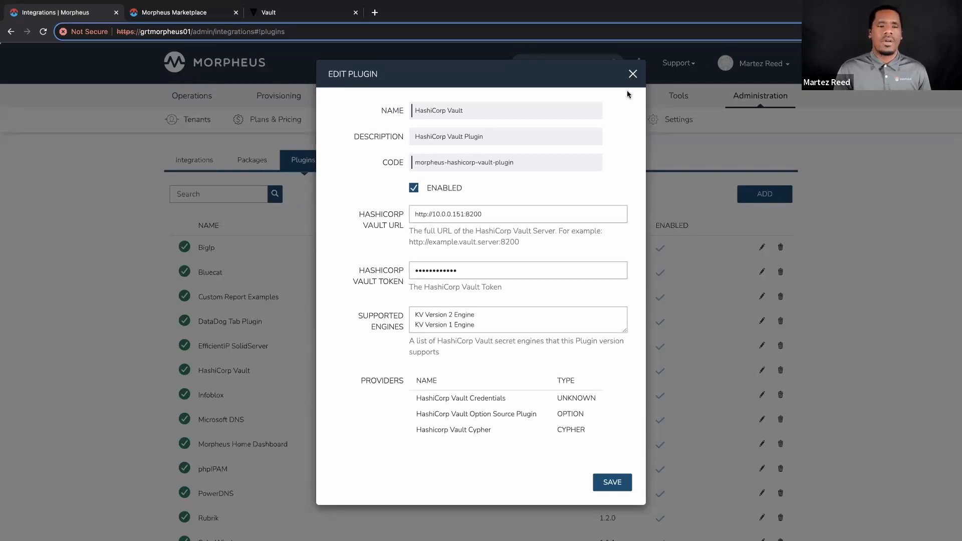
pyautogui.click(630, 73)
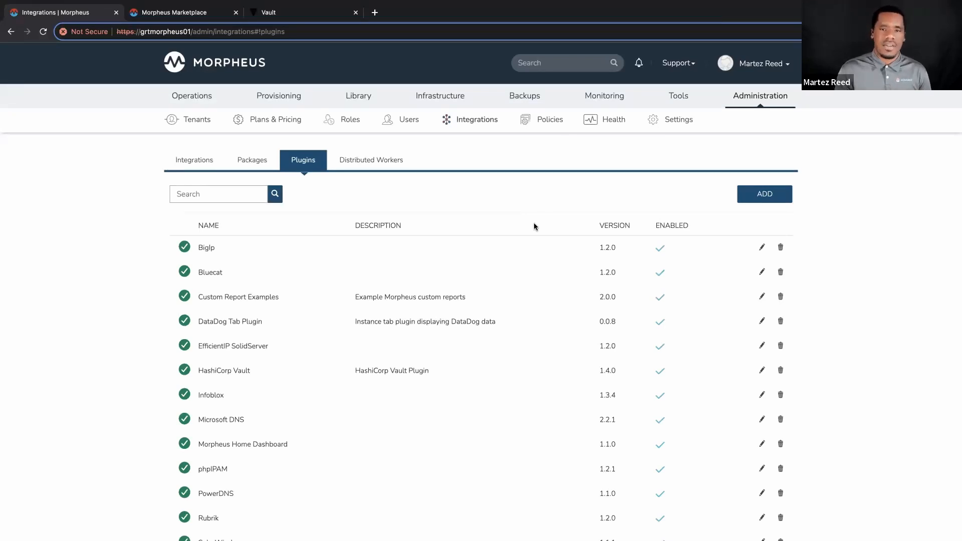
# Check the available mountpoints in the form for adding a Cypher key, and close it without adding a key.
pyautogui.moveTo(678, 96)
pyautogui.click(681, 119)
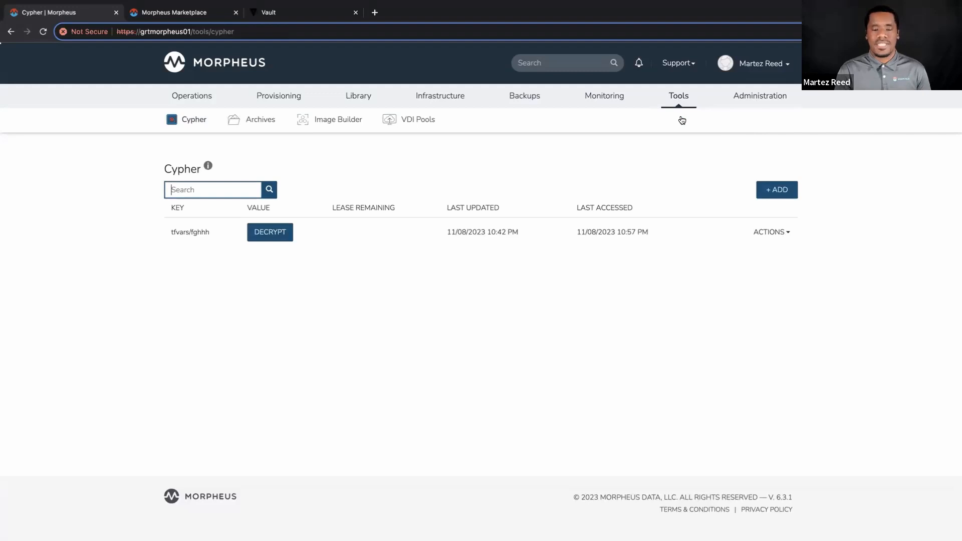
pyautogui.click(776, 189)
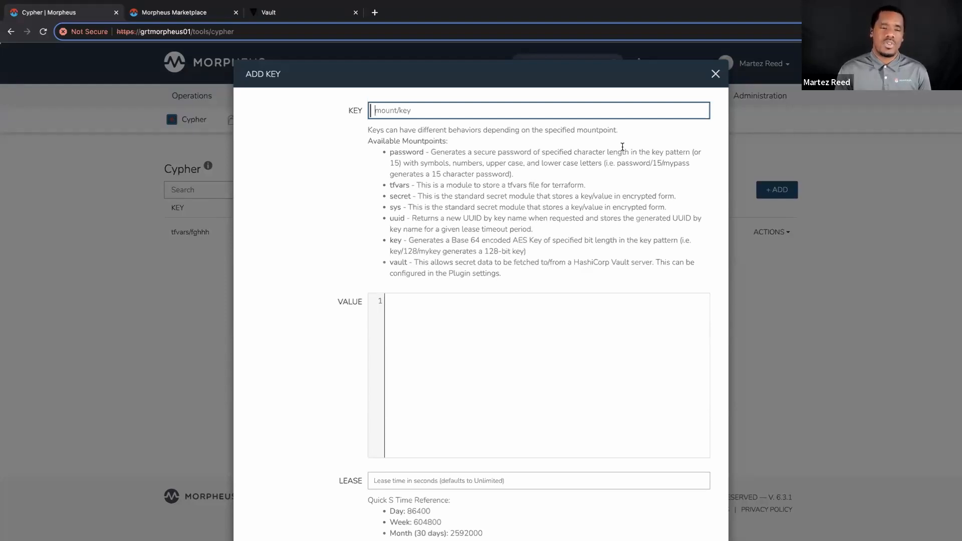
pyautogui.click(715, 74)
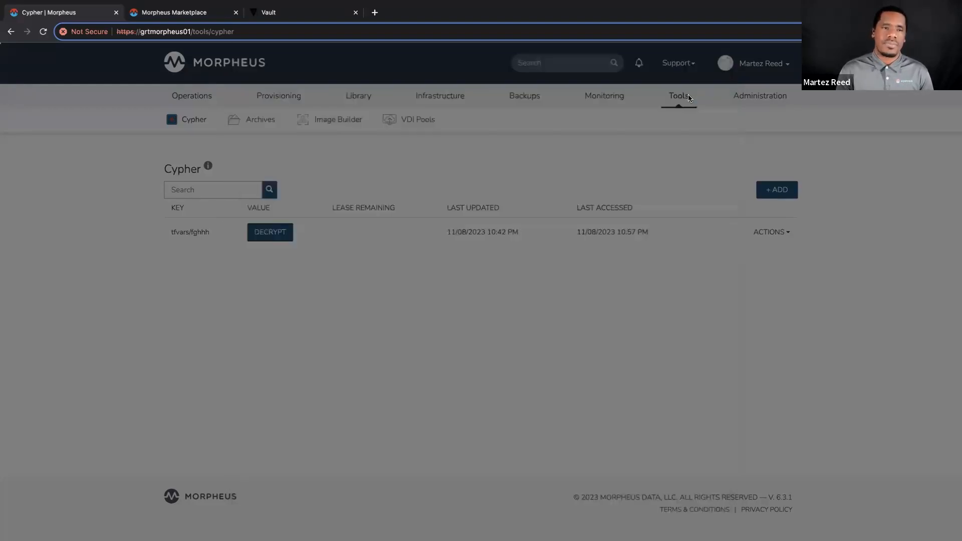
# Open the vaultread automation task and examine the secret engine, data and secret name parts of its cypher.read path.
pyautogui.moveTo(347, 107)
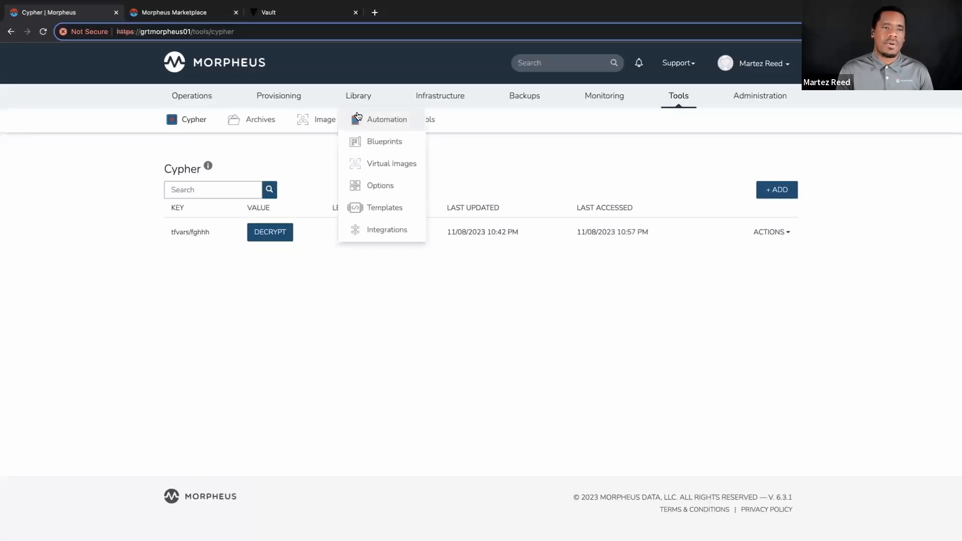
pyautogui.click(358, 116)
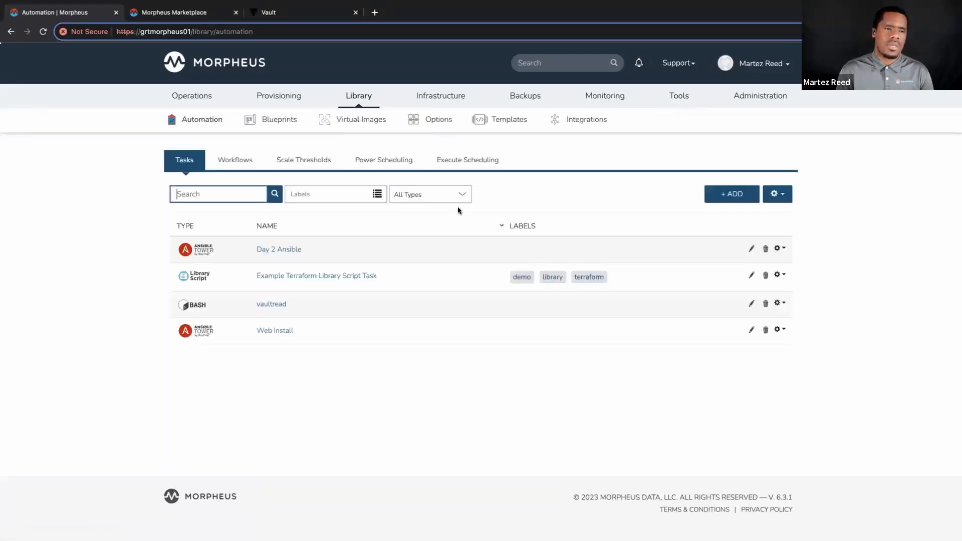
pyautogui.click(750, 305)
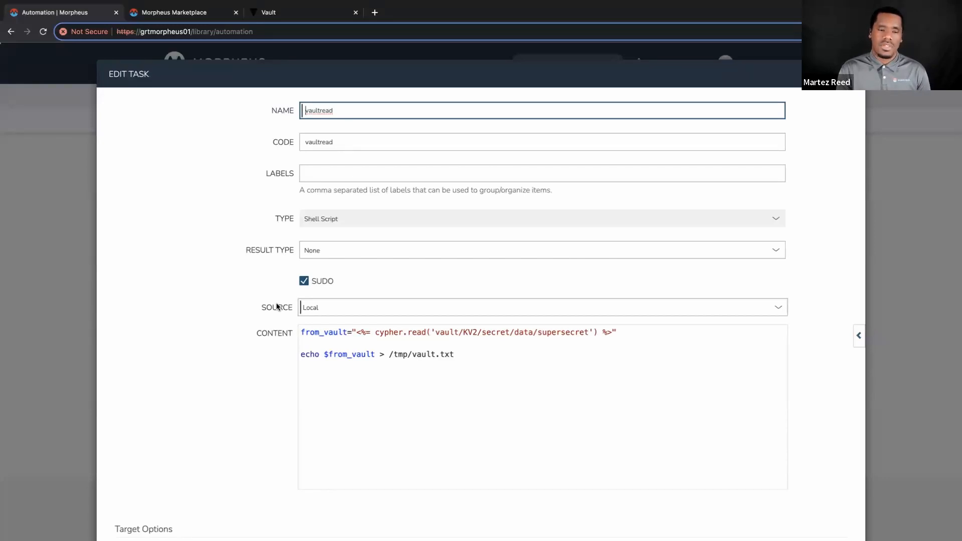
pyautogui.click(493, 332)
pyautogui.doubleClick(492, 333)
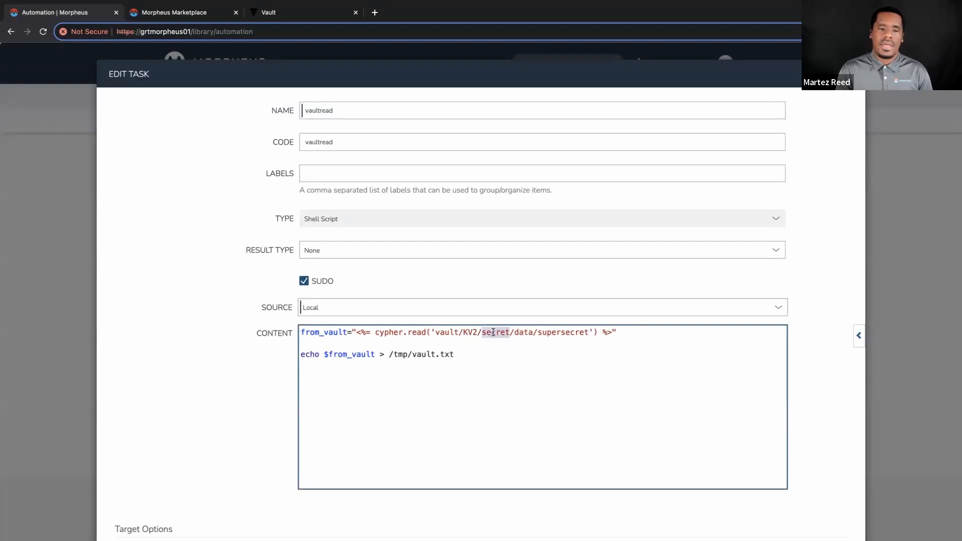
pyautogui.doubleClick(523, 332)
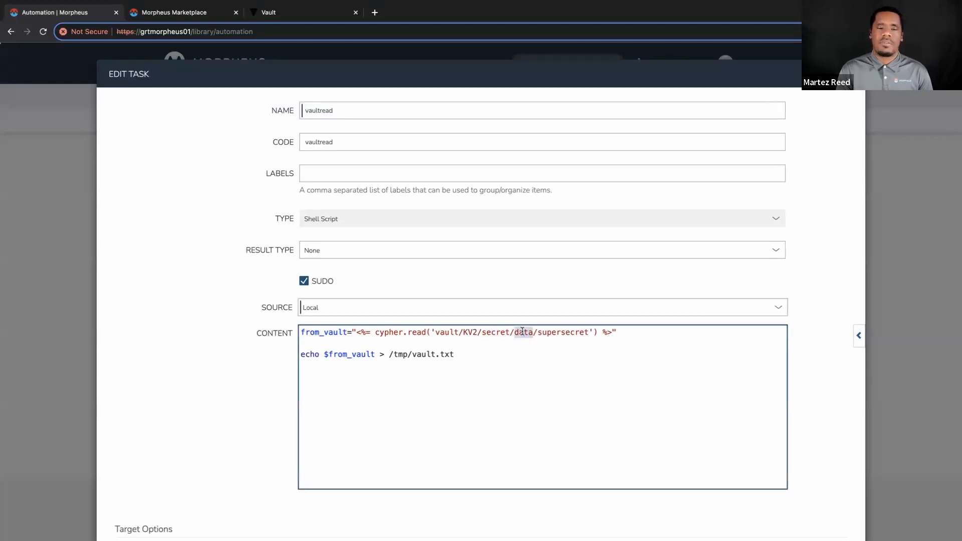
pyautogui.doubleClick(549, 336)
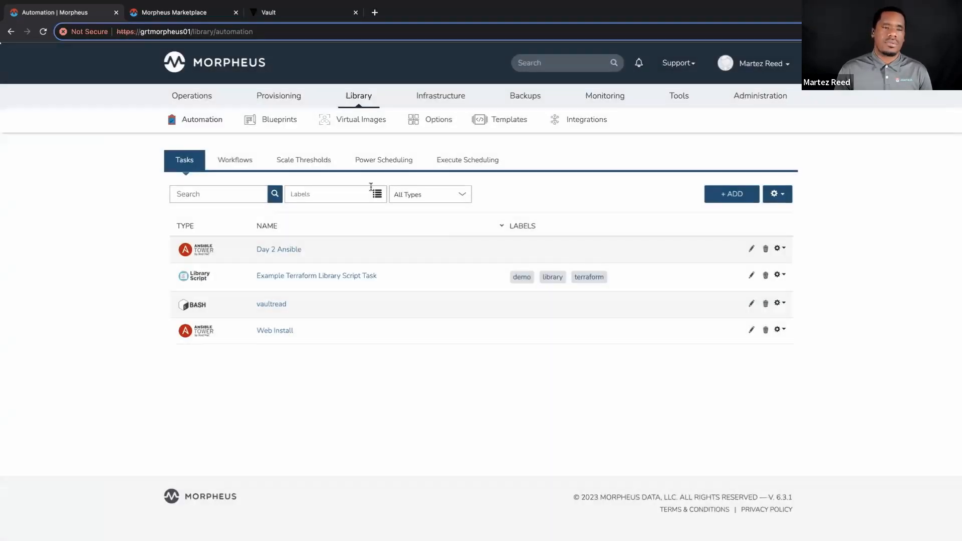
# Inspect the vaultread task's execution history and the output of its local run from 12/08/2023 03:26 PM.
pyautogui.click(275, 305)
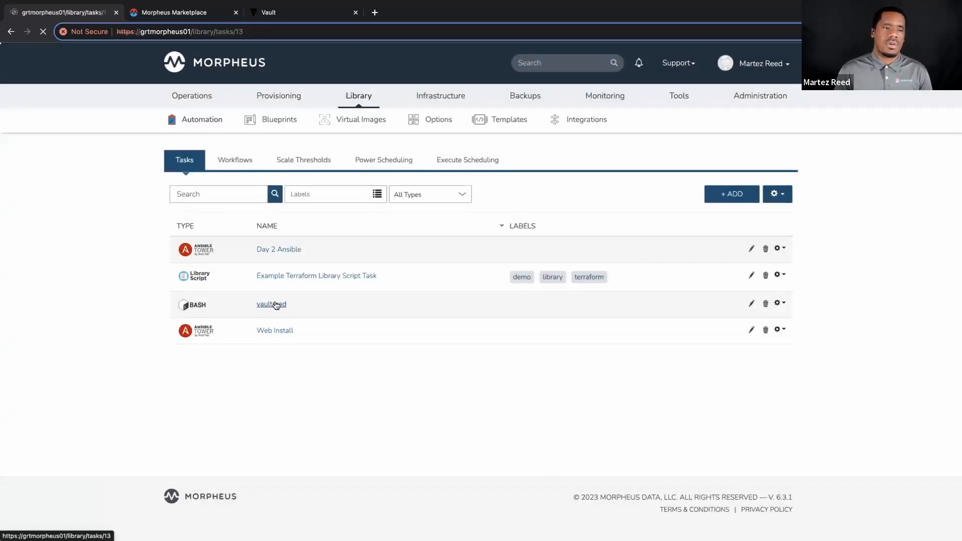
pyautogui.click(292, 303)
pyautogui.scroll(-5, 293, 302)
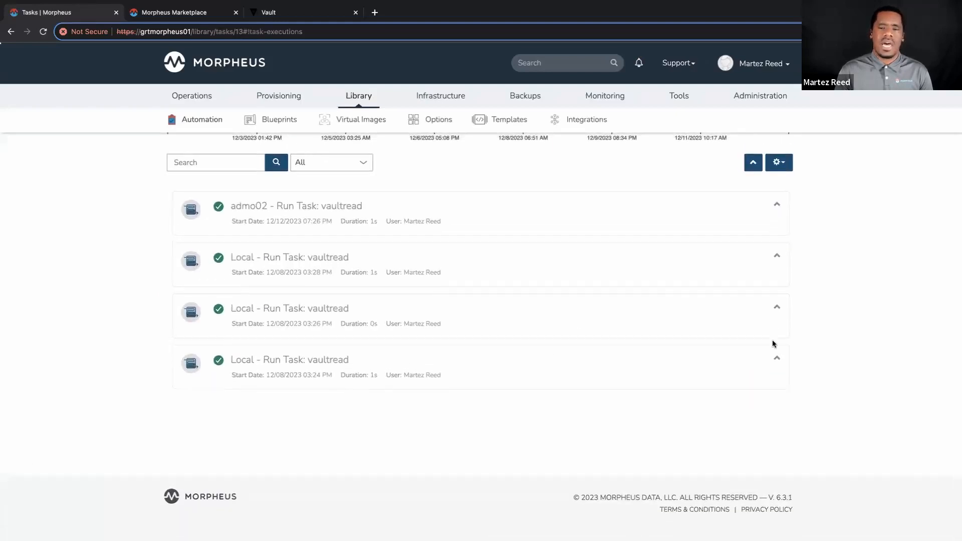
pyautogui.click(776, 307)
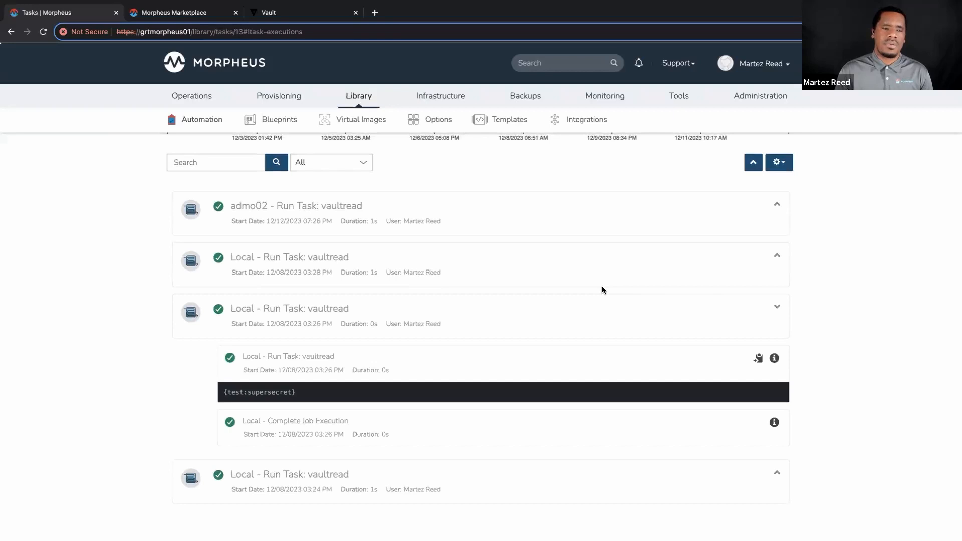
pyautogui.scroll(-2, 604, 290)
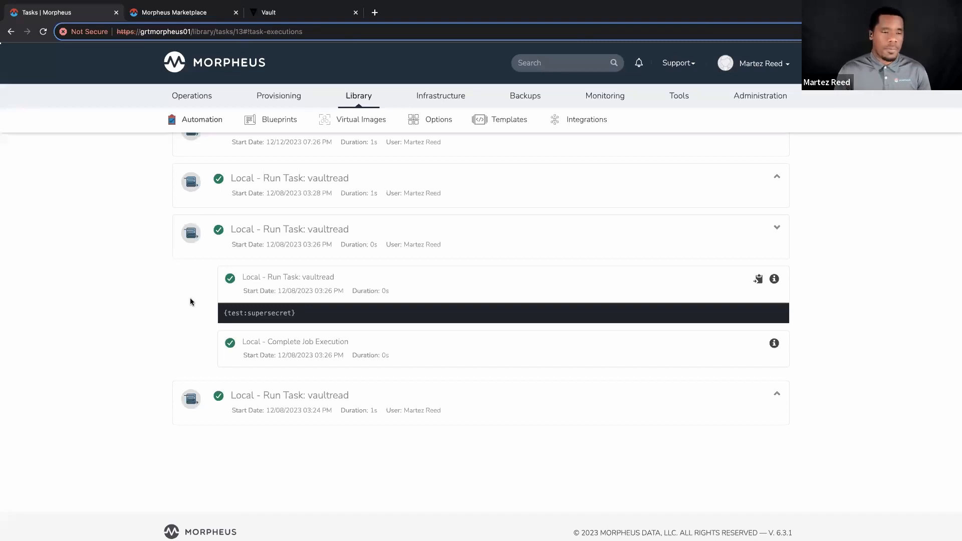
pyautogui.tripleClick(241, 315)
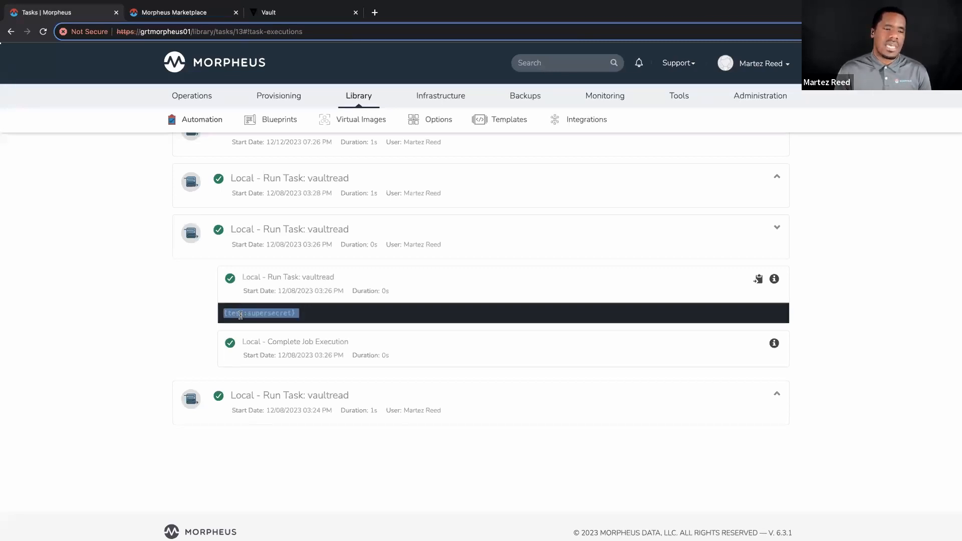
pyautogui.click(161, 301)
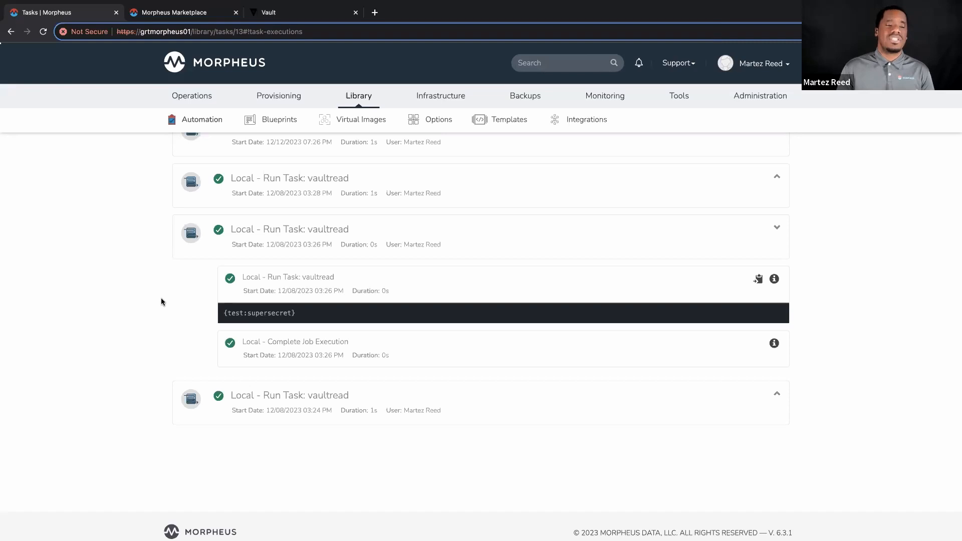
pyautogui.scroll(3, 160, 303)
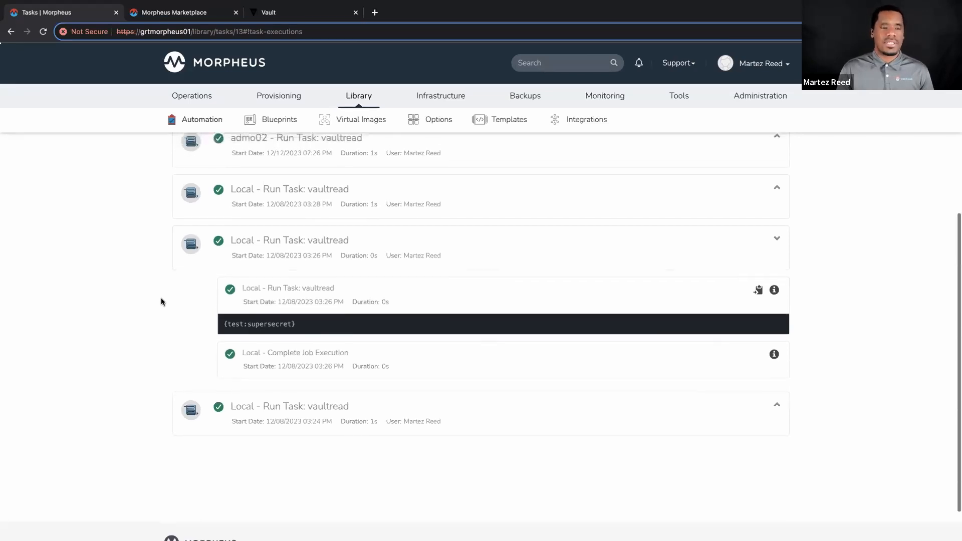
pyautogui.scroll(5, 159, 311)
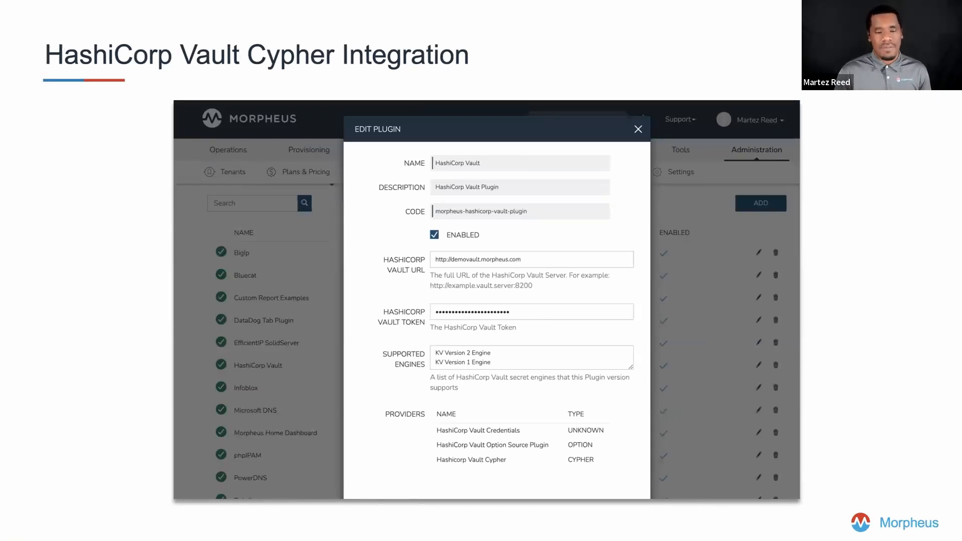
pyautogui.press('Right')
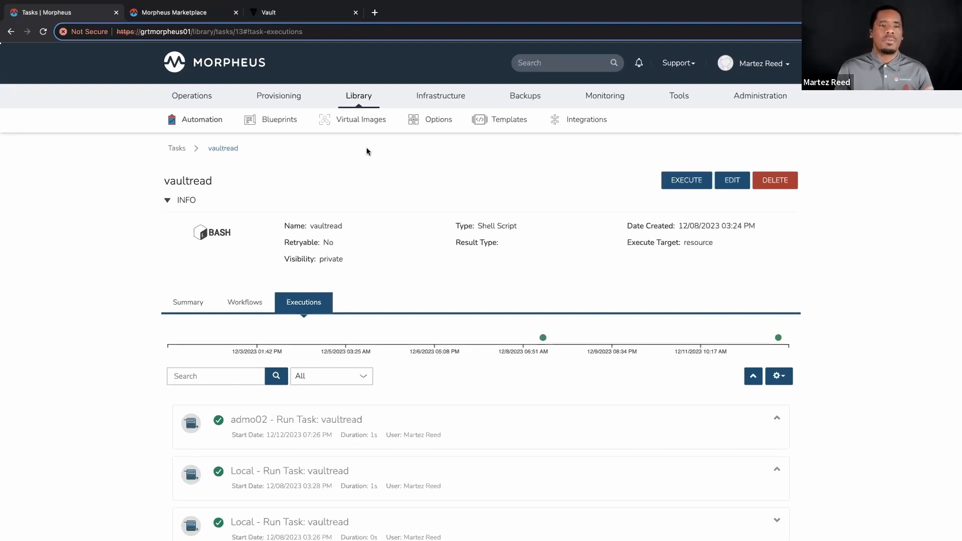
# Review the secret store types that can be added under the Trust integrations and the settings of the VaultCredentialStore integration.
pyautogui.moveTo(416, 96)
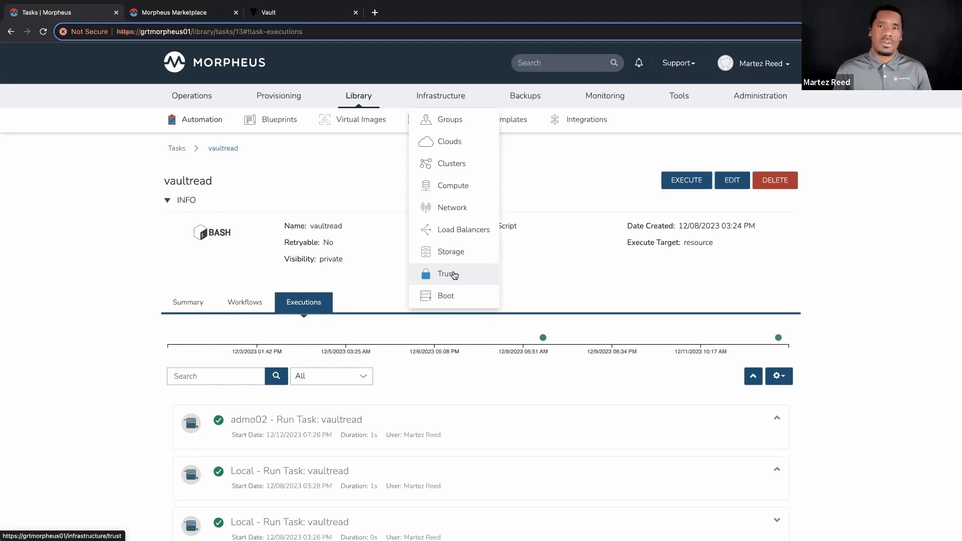
pyautogui.click(453, 275)
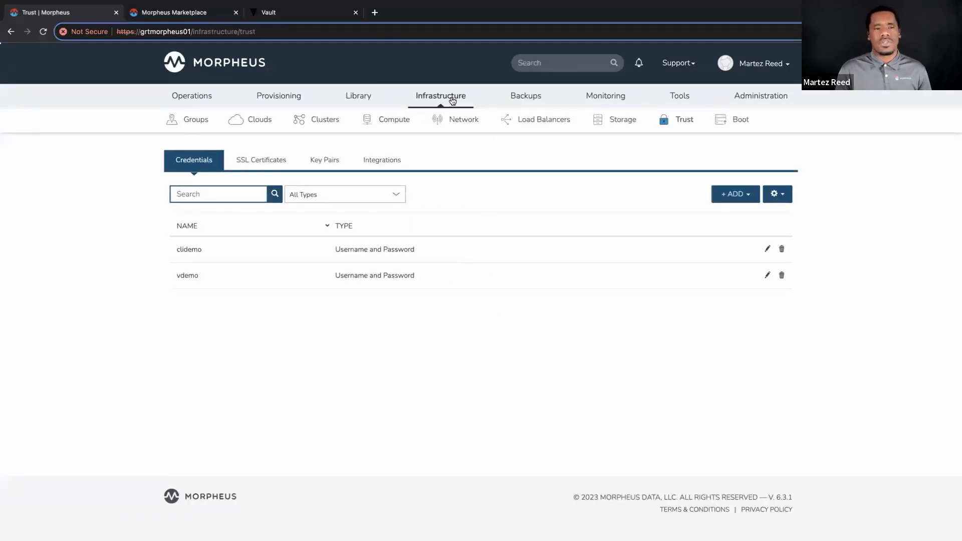
pyautogui.click(350, 339)
pyautogui.click(397, 161)
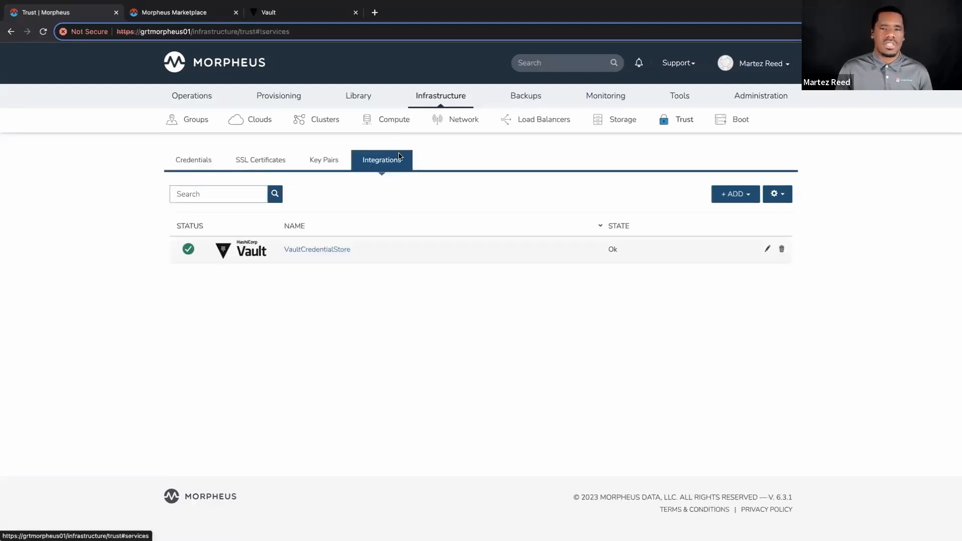
pyautogui.click(733, 198)
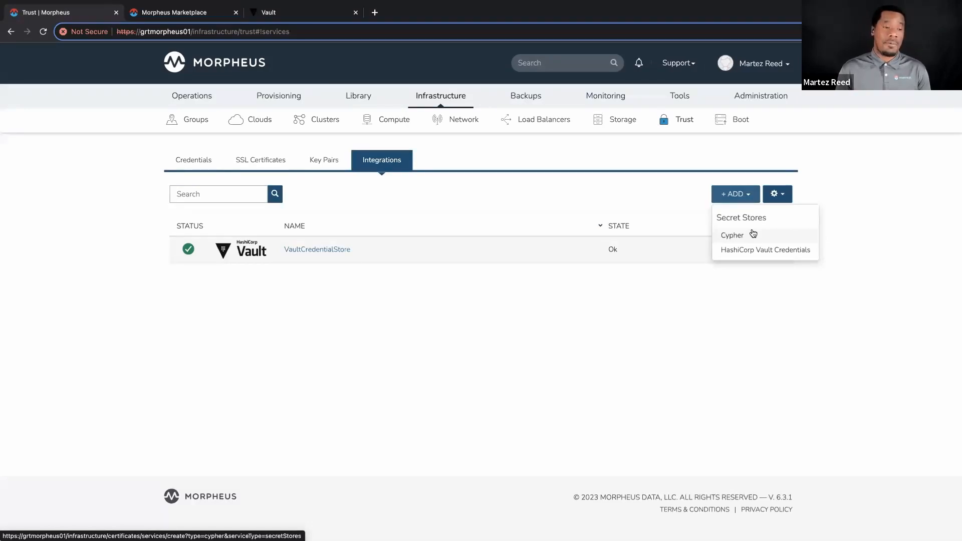
pyautogui.click(687, 289)
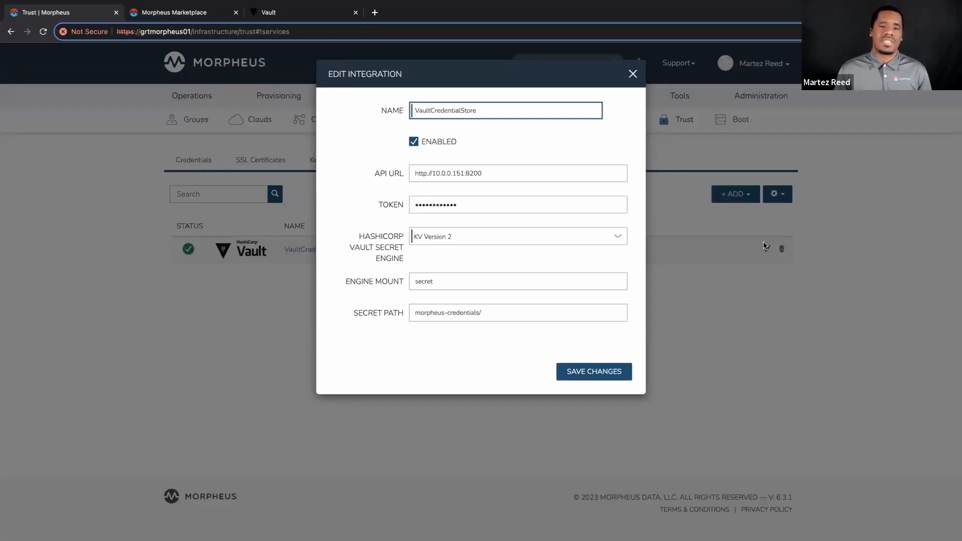
pyautogui.click(632, 75)
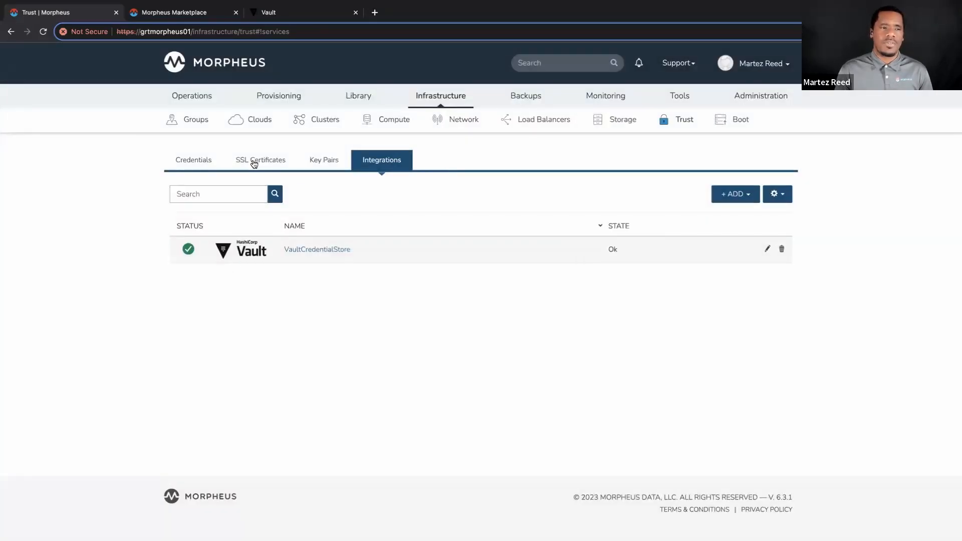
# Preview the form for a new Username And Password credential with VaultCredentialStore as the credential store, and close it without adding.
pyautogui.click(203, 163)
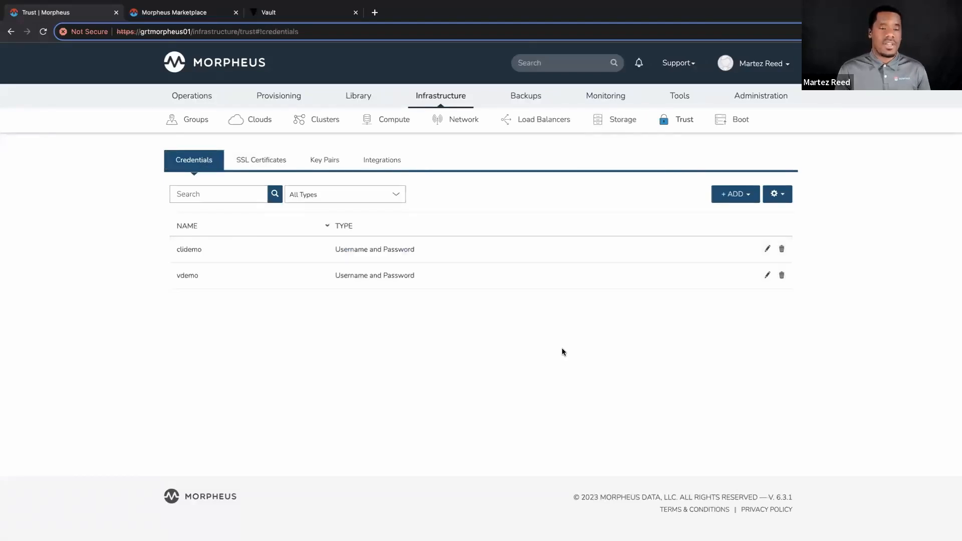
pyautogui.click(745, 197)
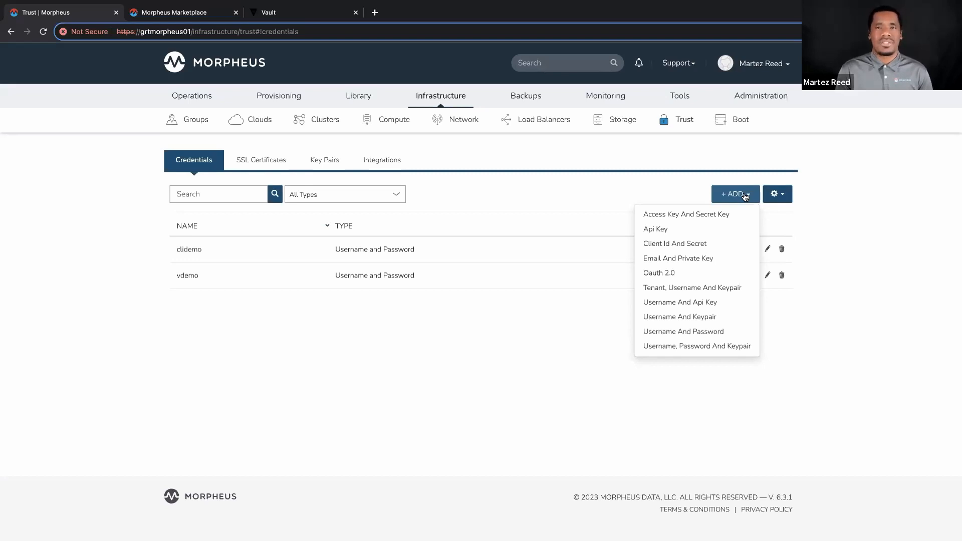
pyautogui.click(680, 332)
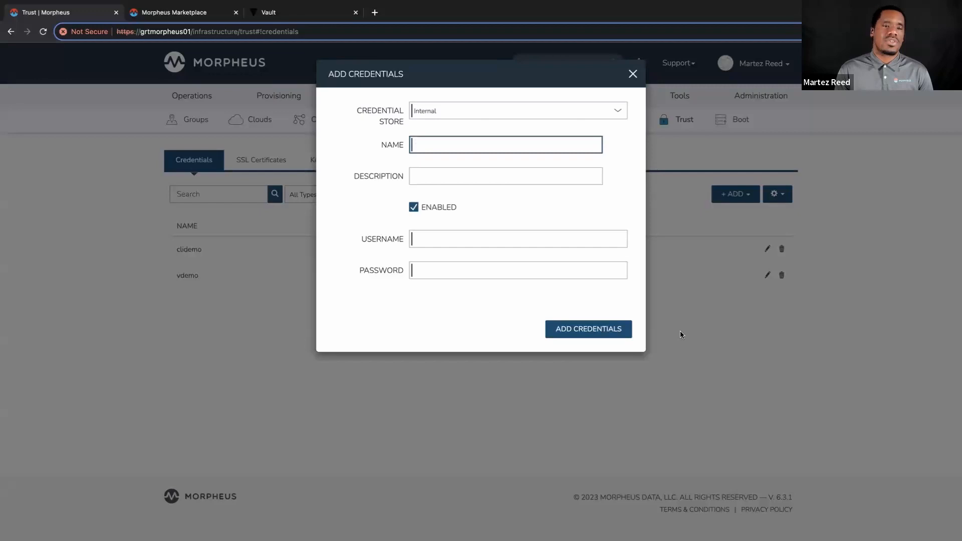
pyautogui.click(453, 110)
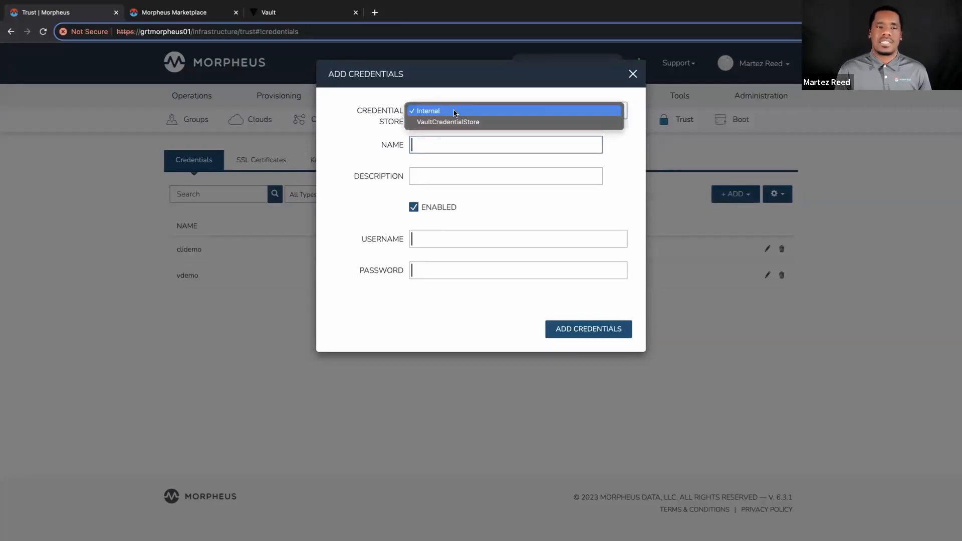
pyautogui.click(485, 124)
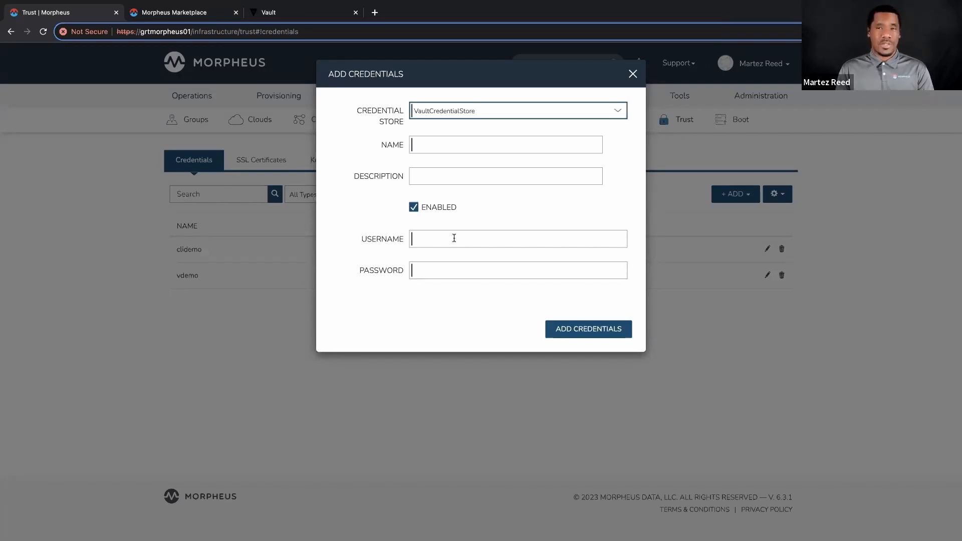
pyautogui.click(633, 75)
# Start adding a VMware vCenter cloud named test and go to its connection details.
pyautogui.moveTo(438, 96)
pyautogui.click(439, 148)
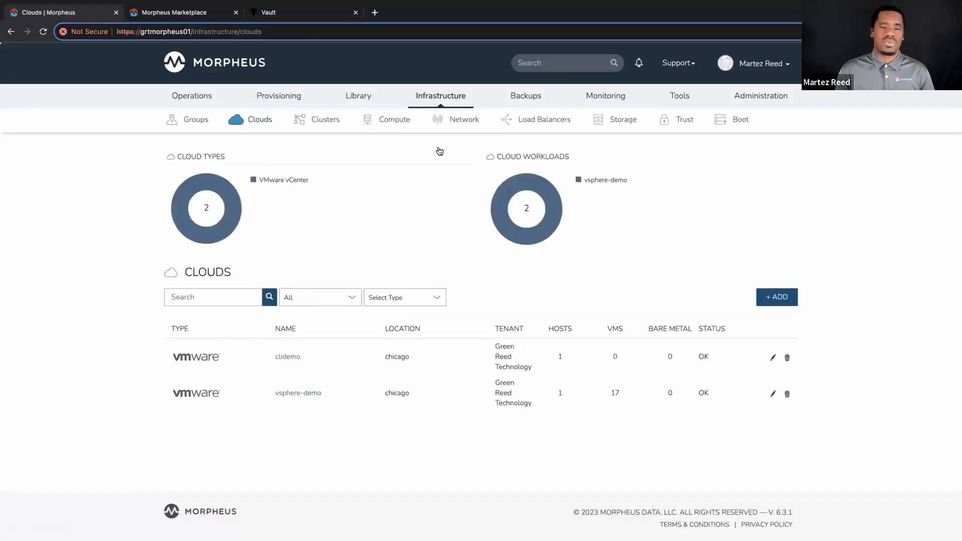
pyautogui.click(776, 298)
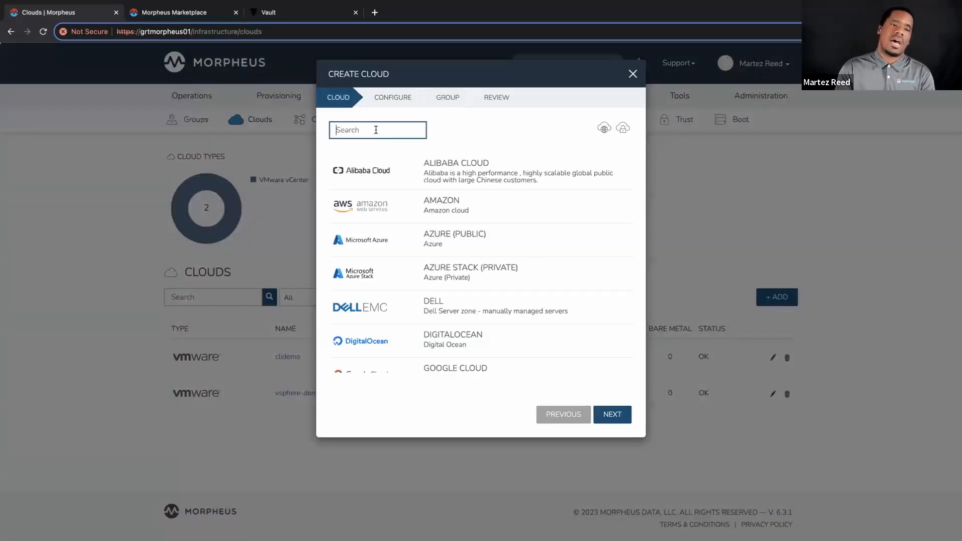
pyautogui.write('vmware')
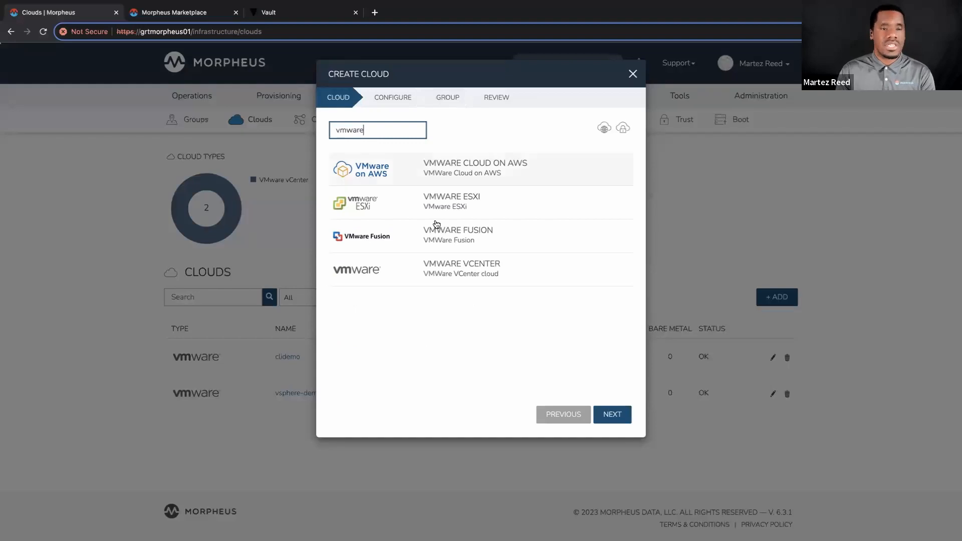
pyautogui.click(449, 270)
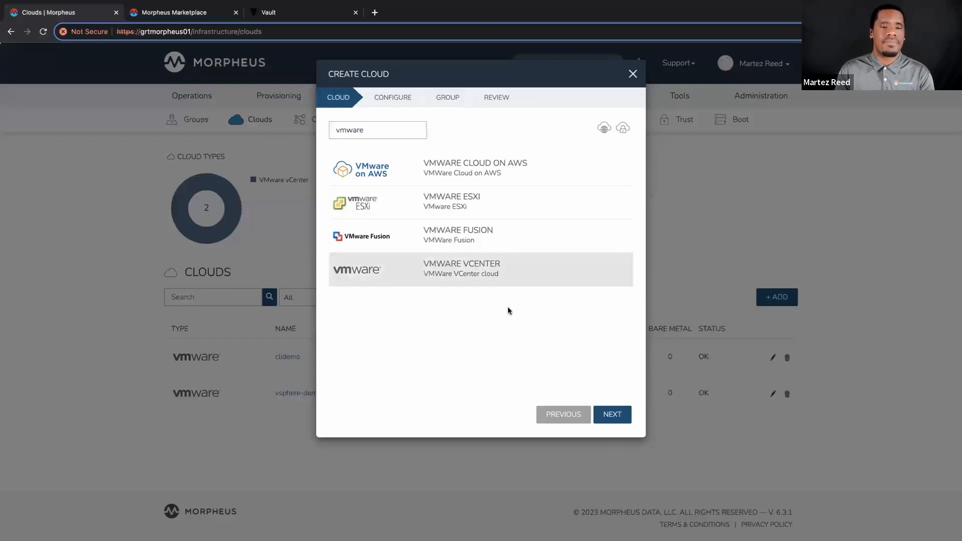
pyautogui.click(607, 414)
pyautogui.write('test')
pyautogui.scroll(-4, 404, 155)
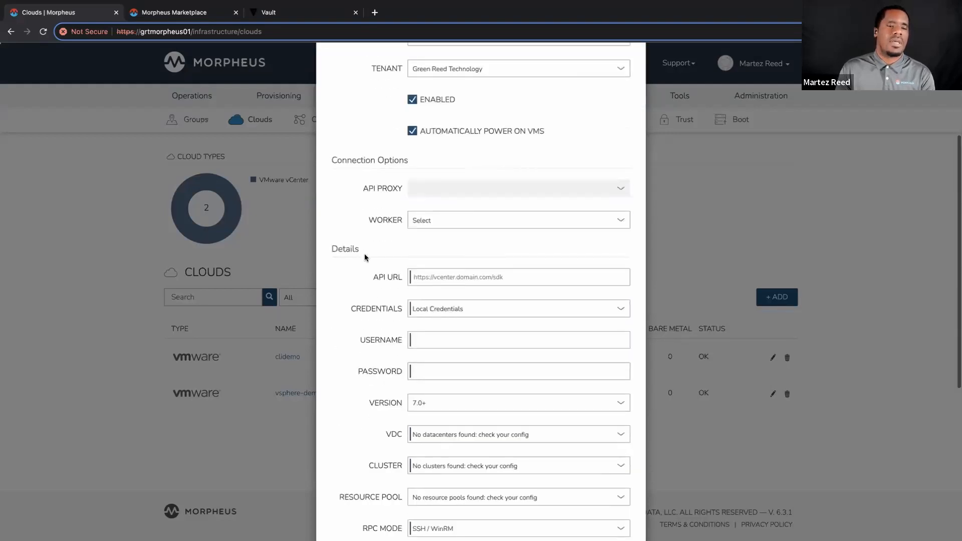
pyautogui.scroll(-1, 364, 258)
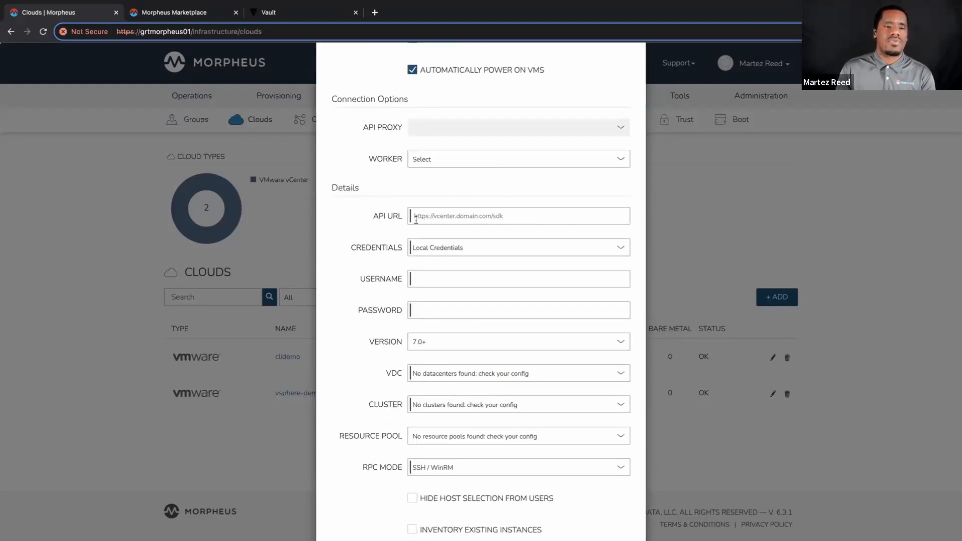
# Set the test cloud's credentials to a new username and password kept in the VaultCredentialStore secret store.
pyautogui.click(437, 253)
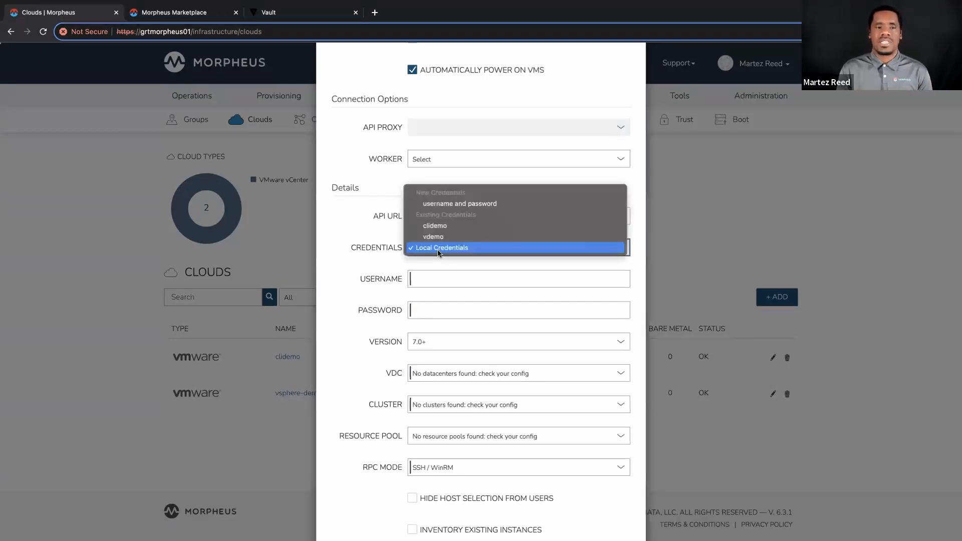
pyautogui.click(532, 204)
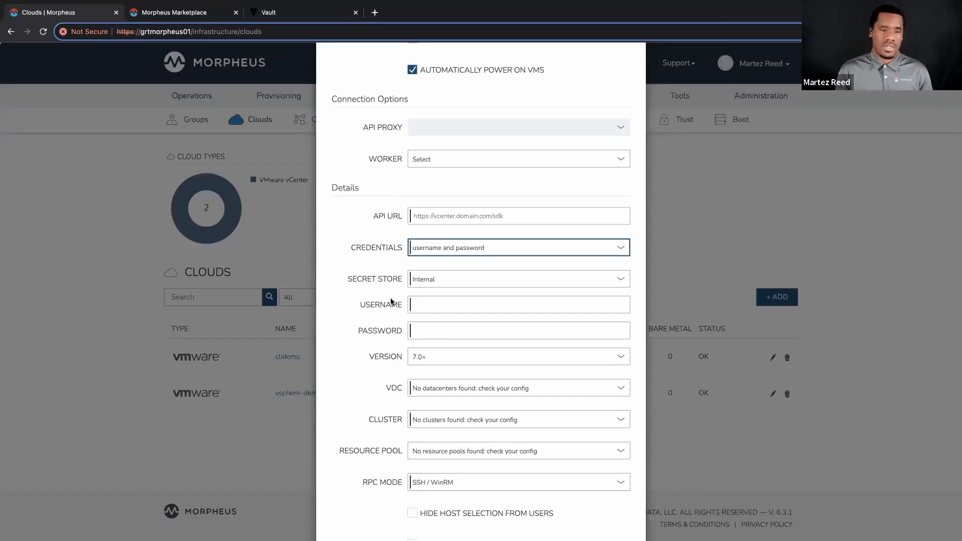
pyautogui.click(470, 283)
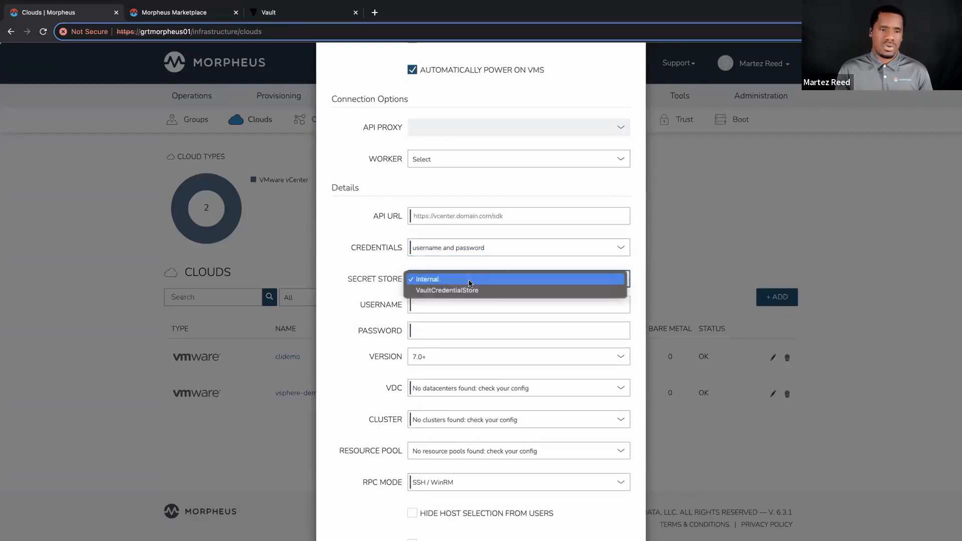
pyautogui.click(478, 288)
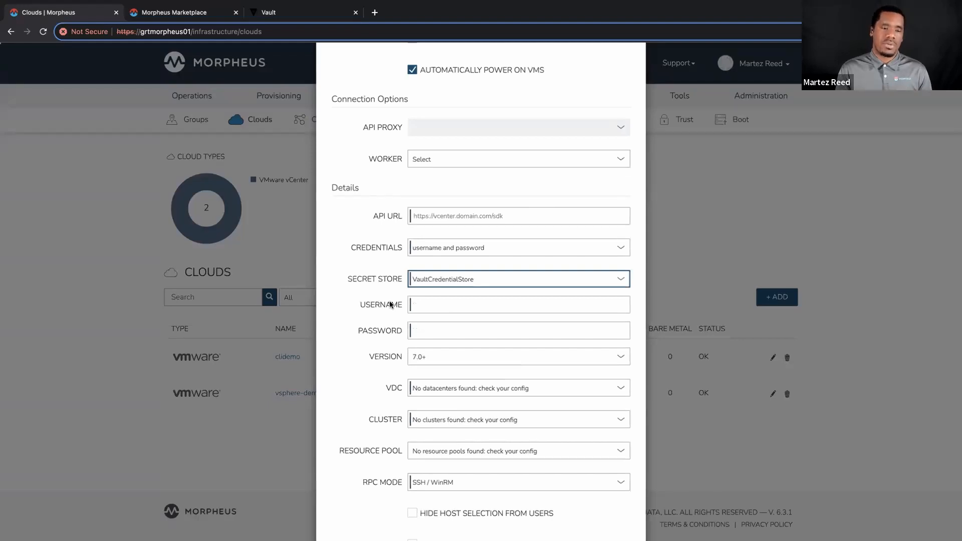
pyautogui.click(442, 280)
pyautogui.click(430, 281)
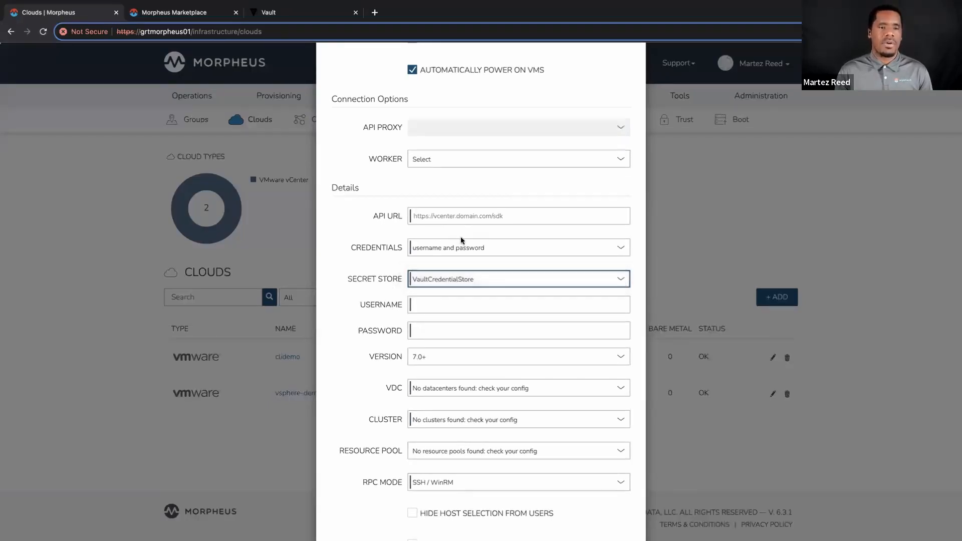
pyautogui.click(460, 251)
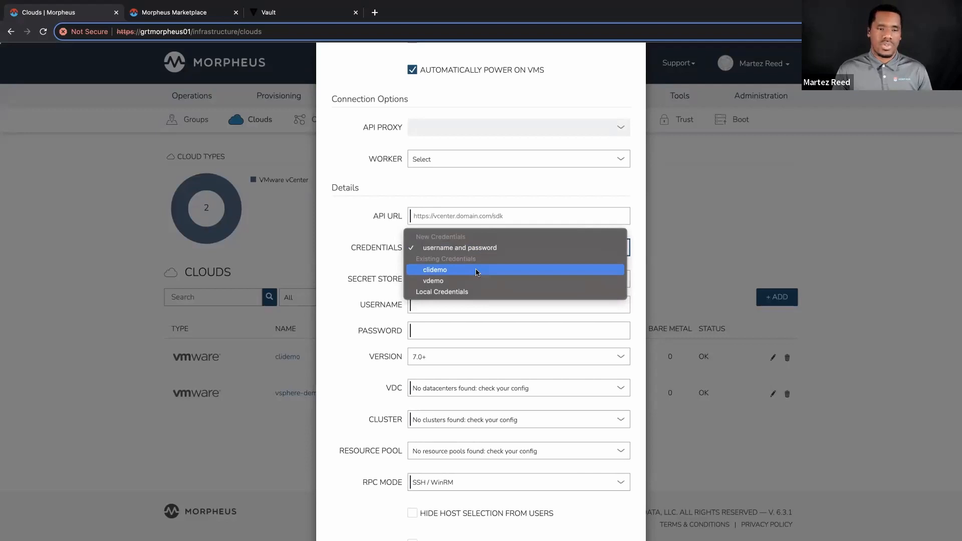
pyautogui.click(475, 271)
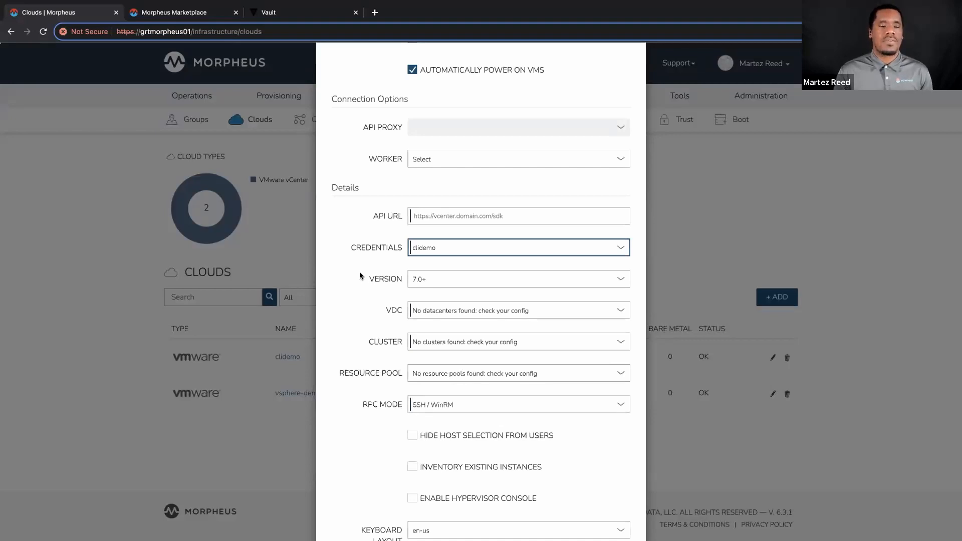
pyautogui.click(439, 217)
pyautogui.write('https://grtvcenter01.grt.local')
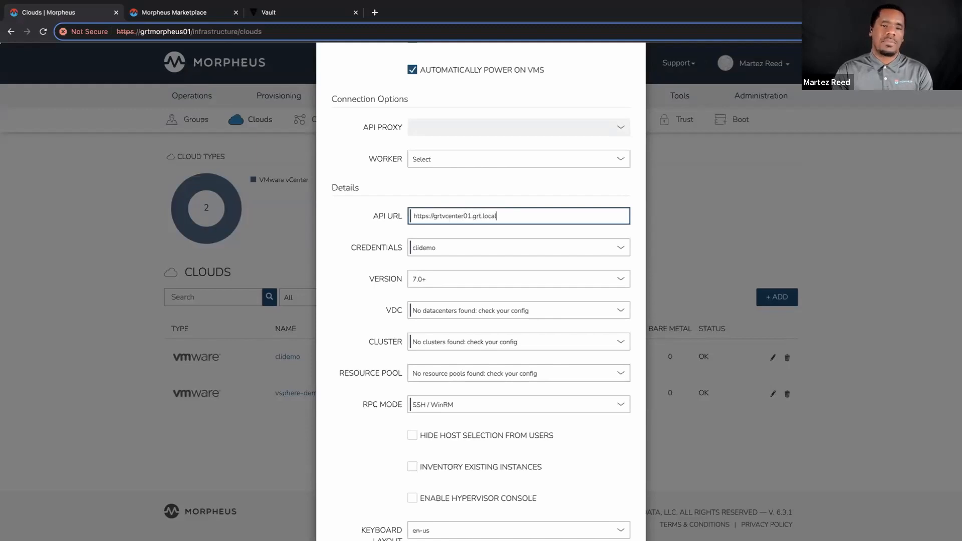
pyautogui.click(357, 247)
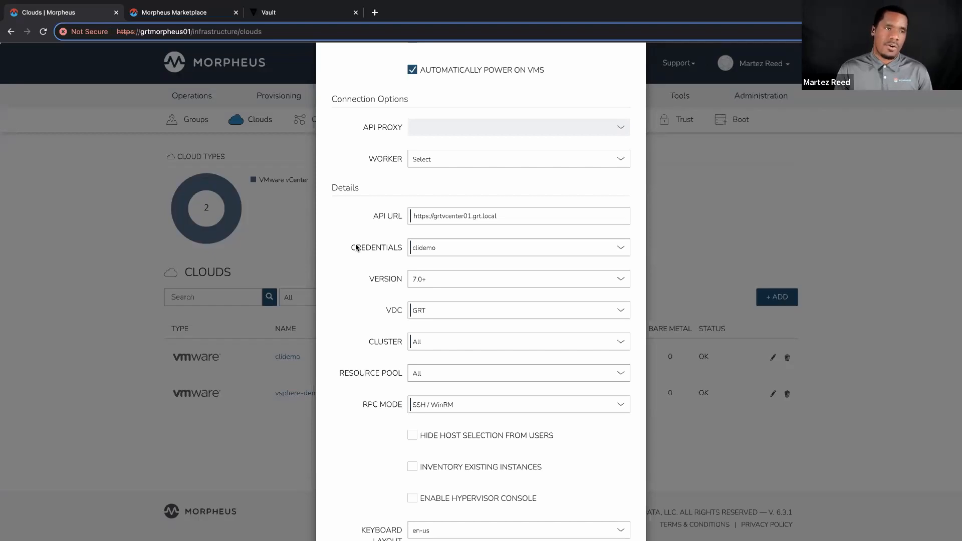
# Switch to Vault, view the list of secrets engines and open the secret/ key/value engine.
pyautogui.click(263, 13)
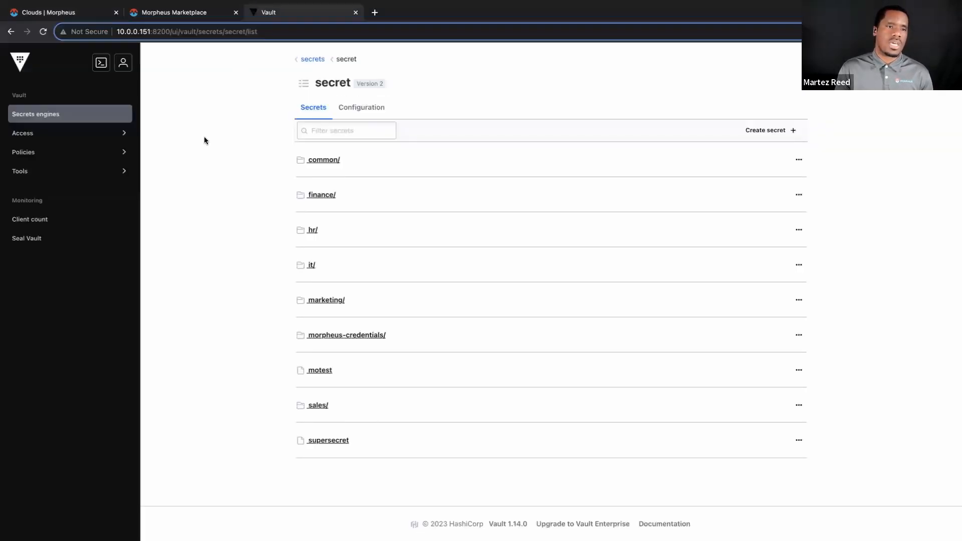
pyautogui.click(309, 59)
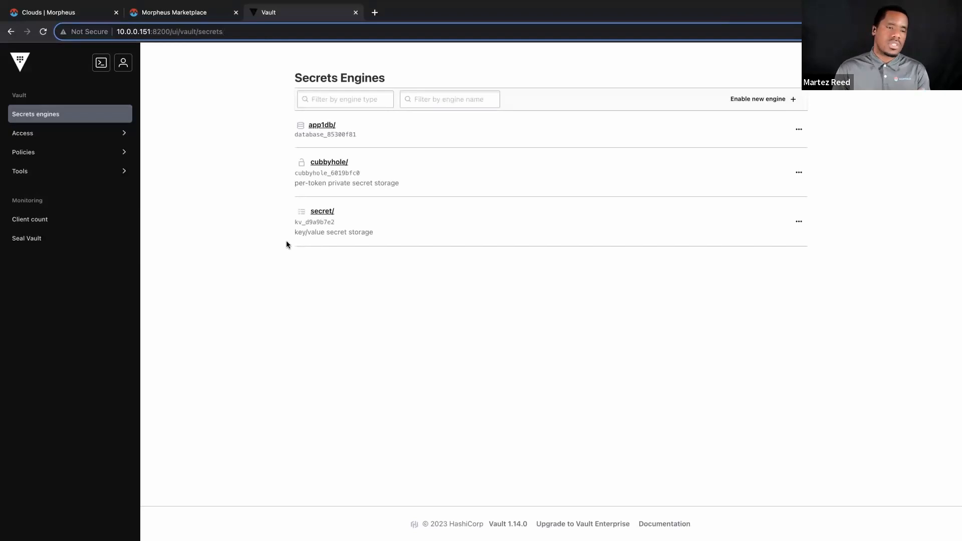
pyautogui.click(396, 228)
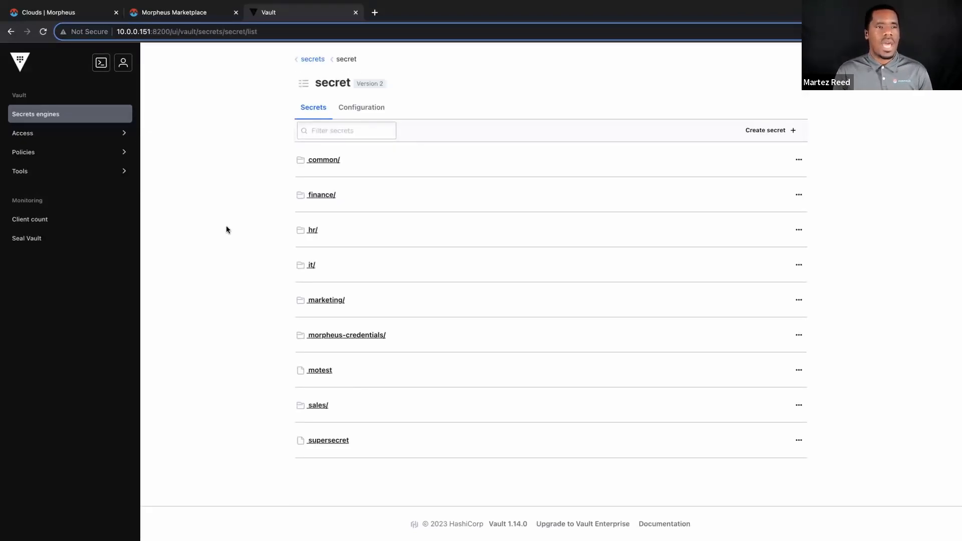
# Return to Morpheus and close the Create Cloud form without saving the test cloud.
pyautogui.click(68, 18)
pyautogui.scroll(5, 478, 101)
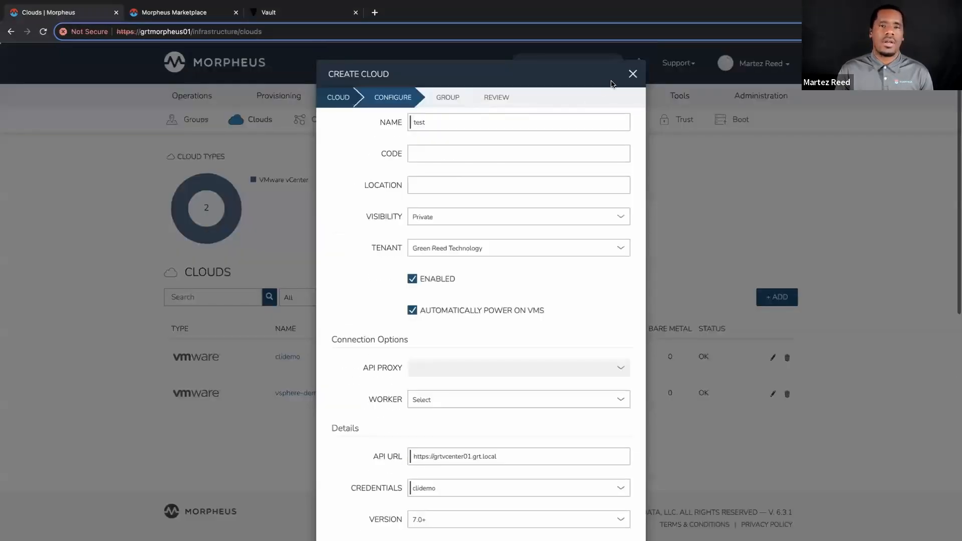
pyautogui.click(632, 74)
# Open the VaultCredentialStore trust integration and review its engine mount and secret path settings.
pyautogui.moveTo(440, 96)
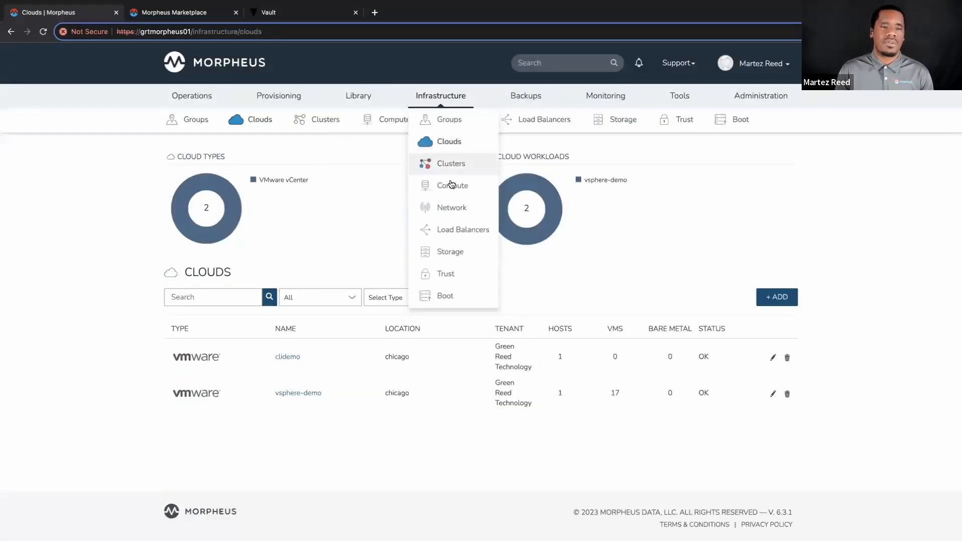
pyautogui.click(440, 274)
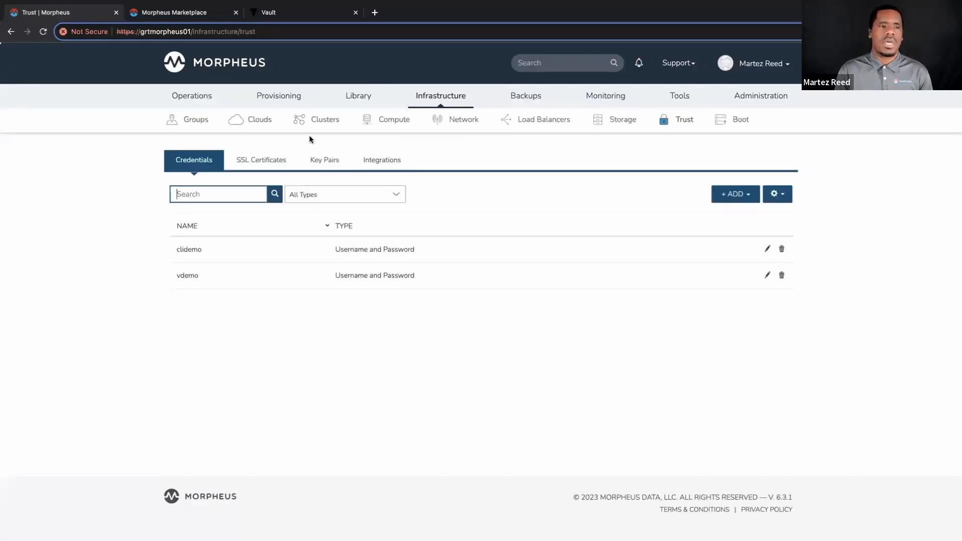
pyautogui.click(371, 160)
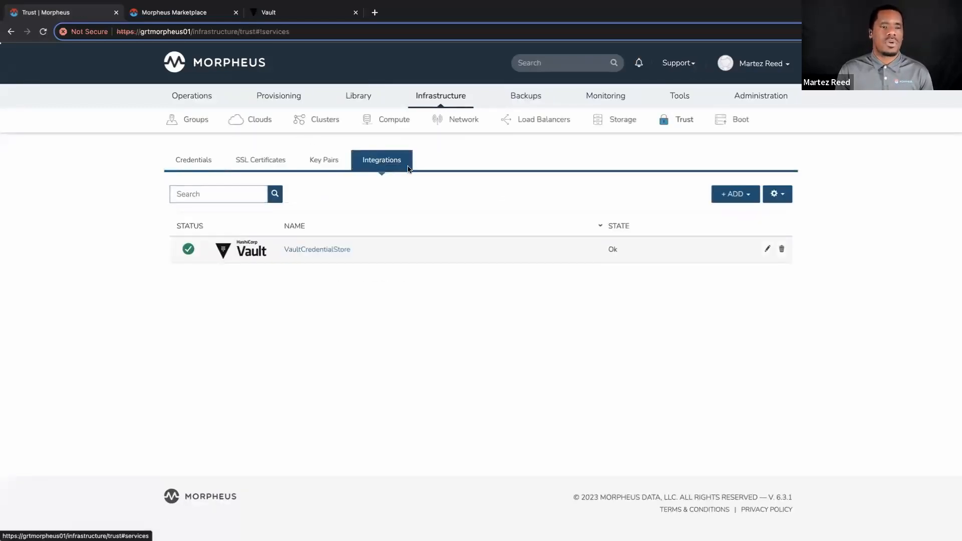
pyautogui.click(766, 249)
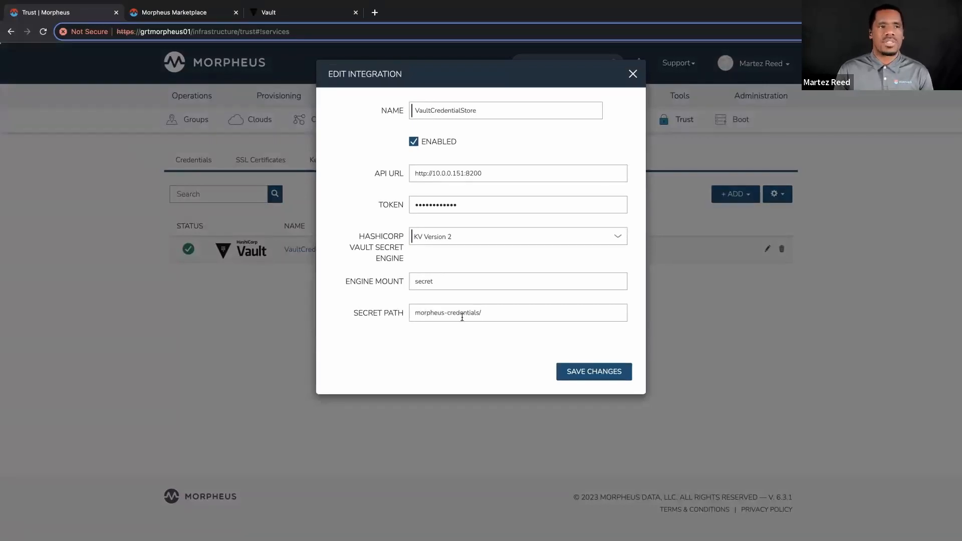
# Switch to Vault and open the clidemo secret inside the morpheus-credentials/ folder to examine its keys.
pyautogui.click(271, 11)
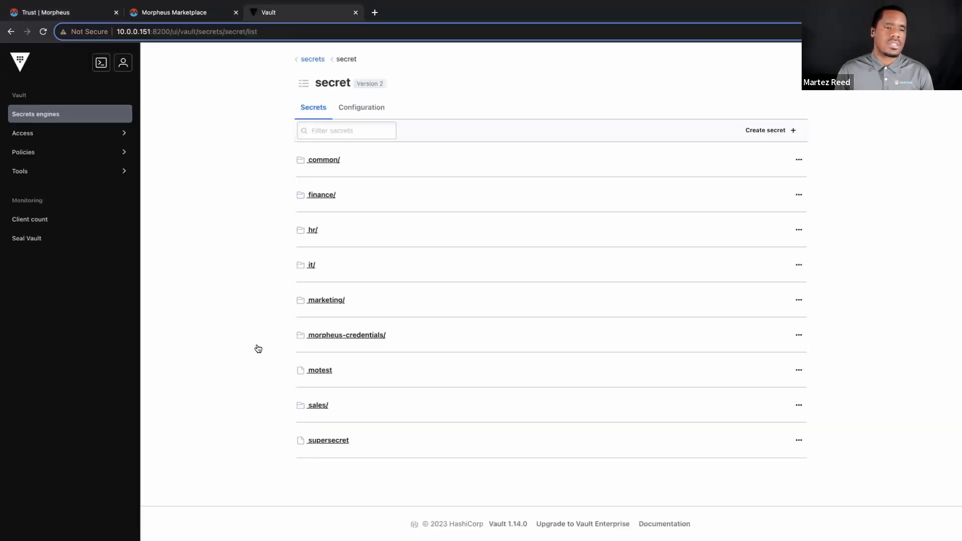
pyautogui.click(356, 337)
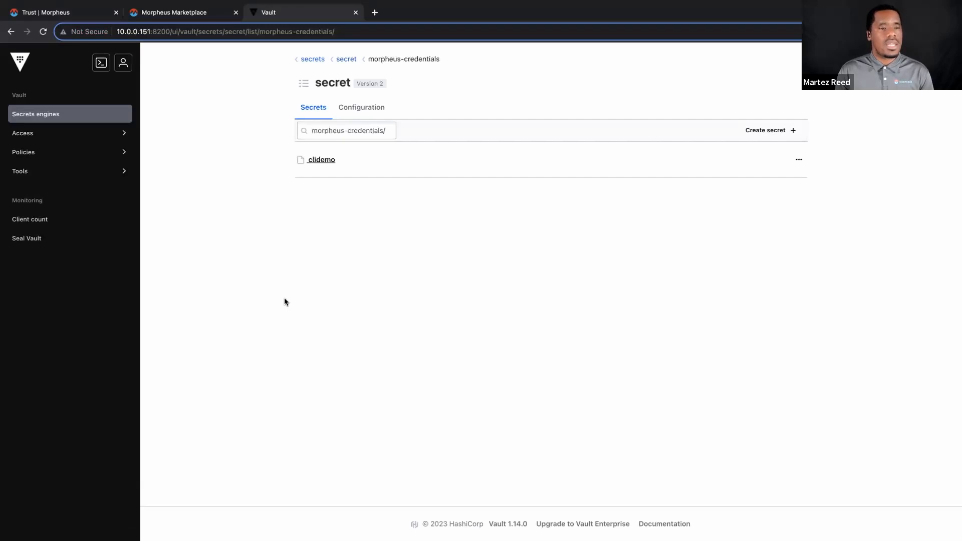
pyautogui.click(355, 171)
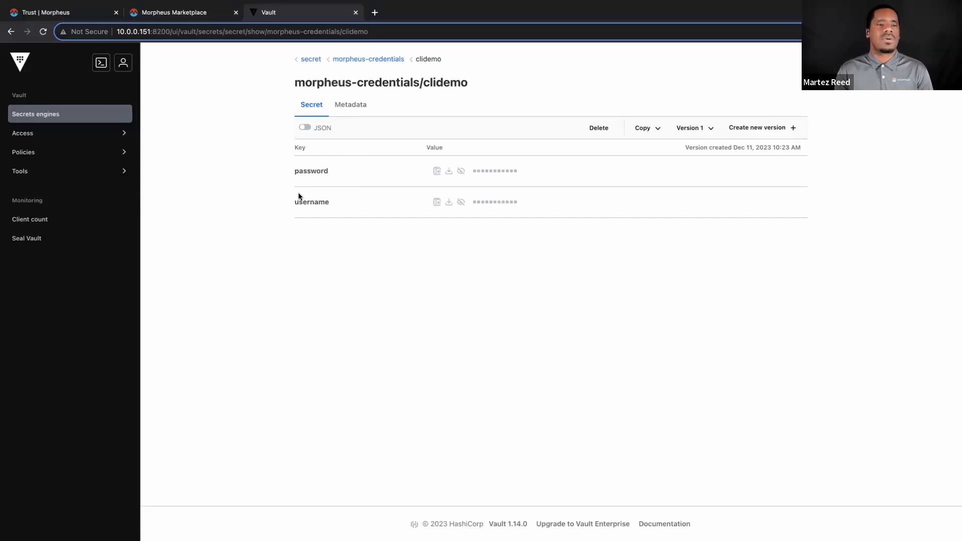
# Return to Morpheus, close the integration settings without saving and view the stored Trust credentials.
pyautogui.click(77, 17)
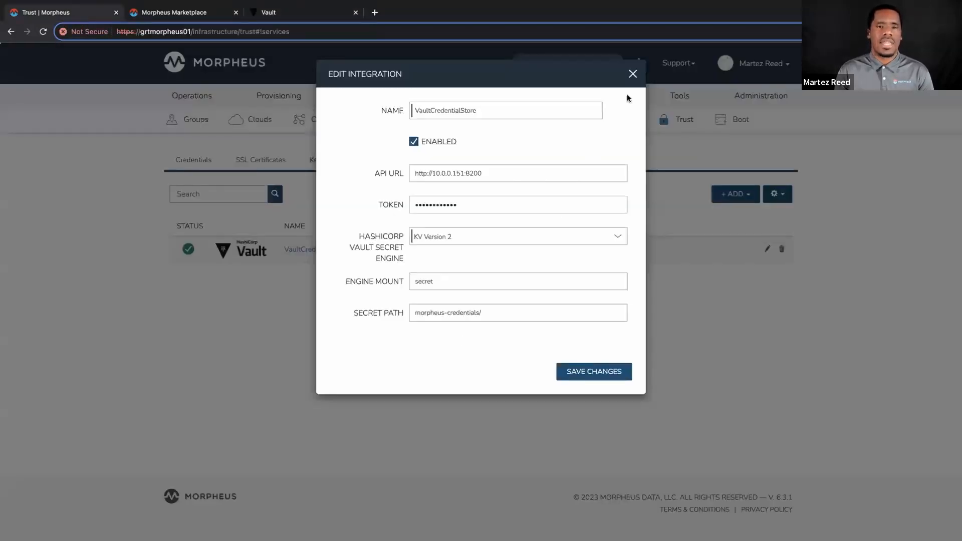
pyautogui.click(632, 74)
pyautogui.click(203, 164)
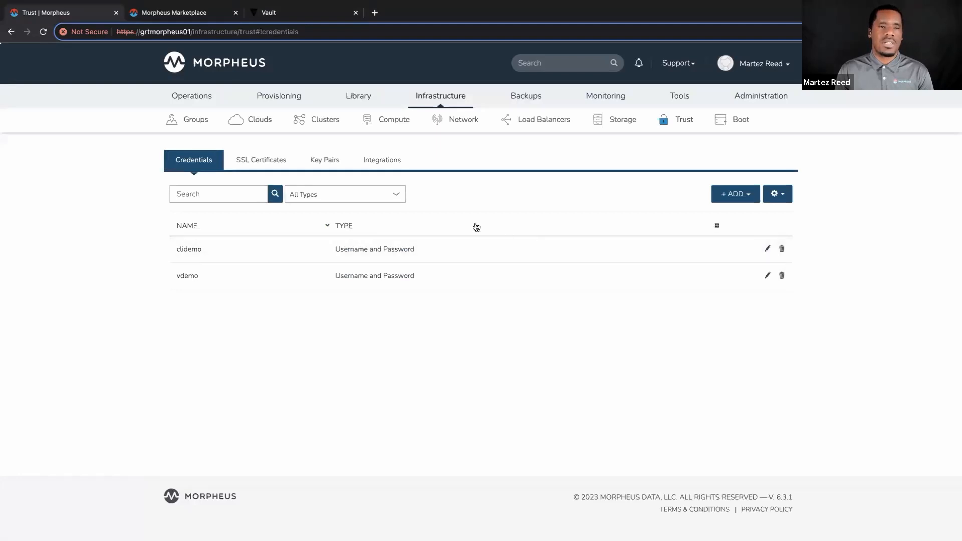
# Begin a new VMware vCenter cloud and name it test.
pyautogui.moveTo(448, 113)
pyautogui.click(445, 150)
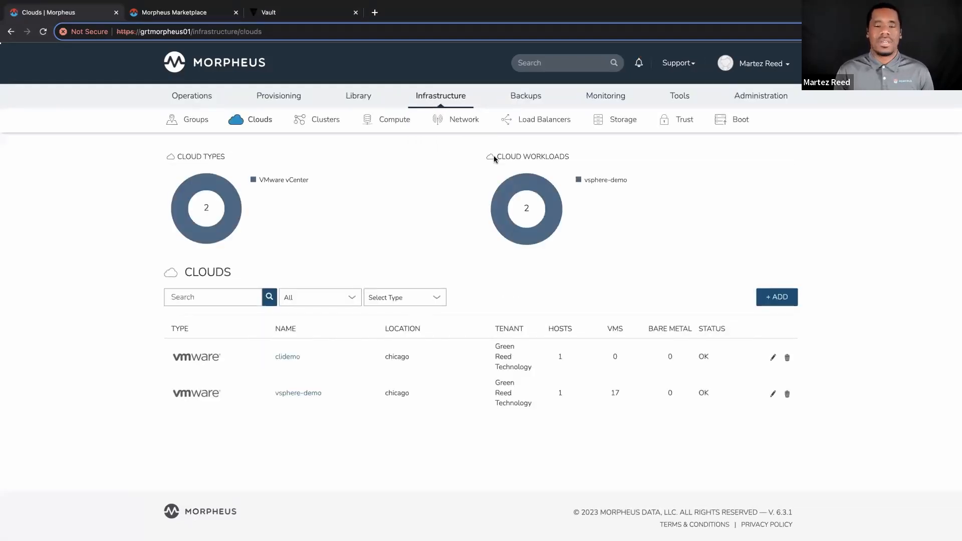
pyautogui.click(788, 299)
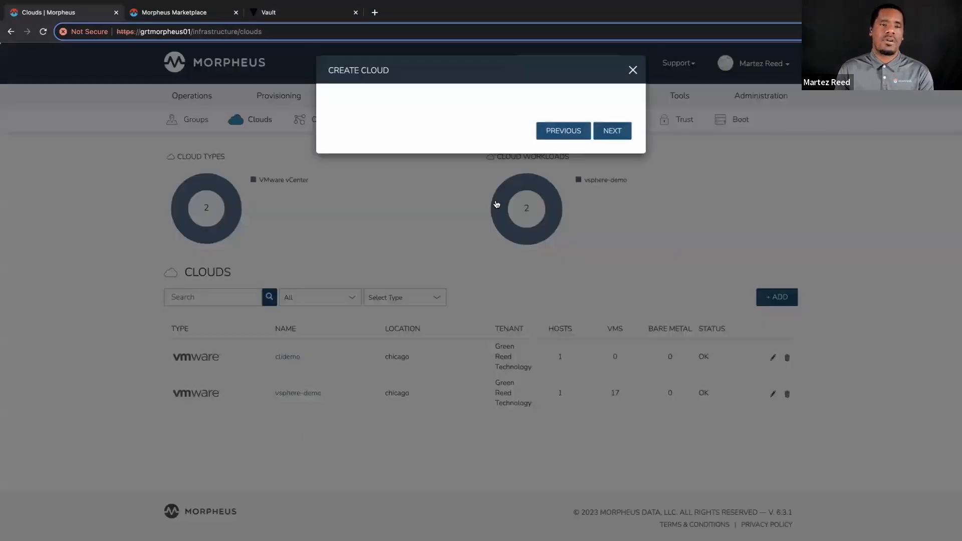
pyautogui.scroll(-10, 429, 244)
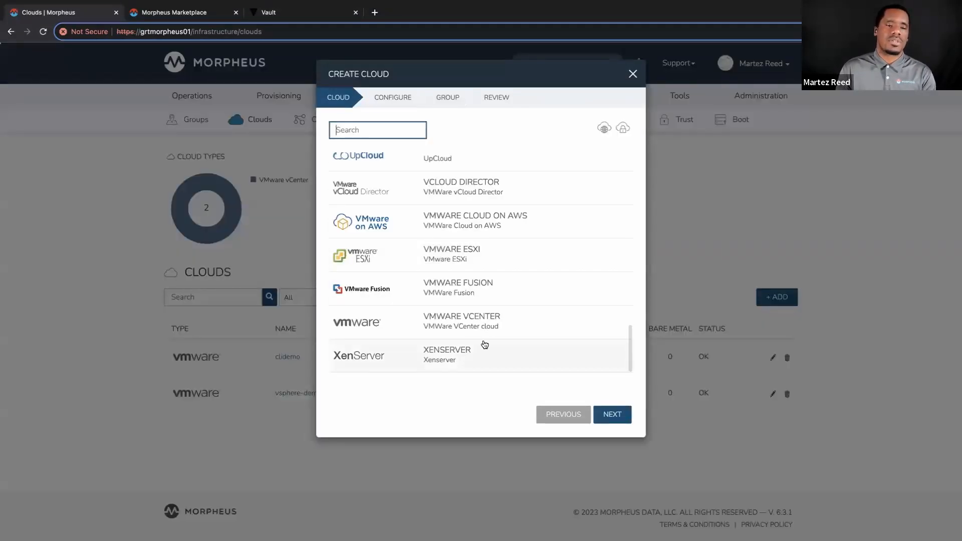
pyautogui.click(492, 326)
pyautogui.click(611, 415)
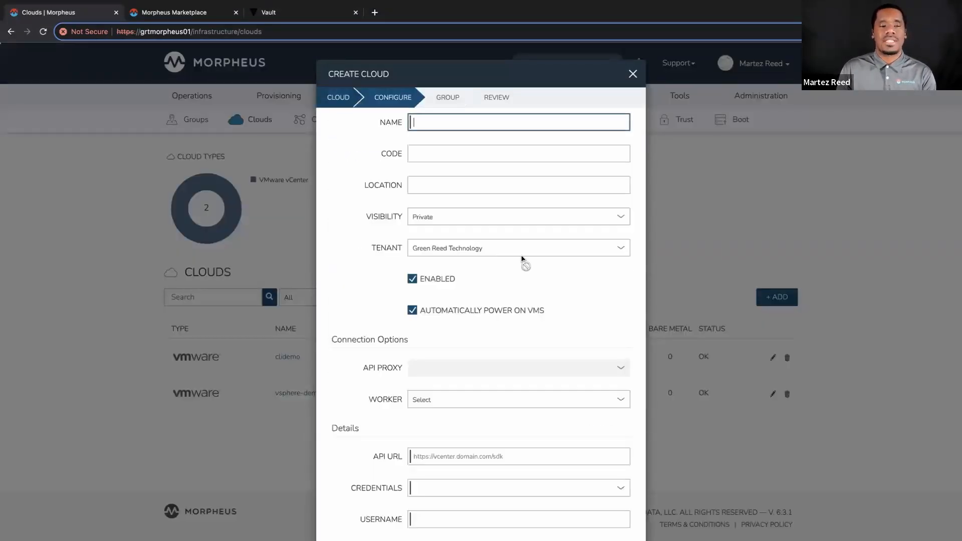
pyautogui.click(424, 127)
pyautogui.write('test')
pyautogui.scroll(-3, 468, 216)
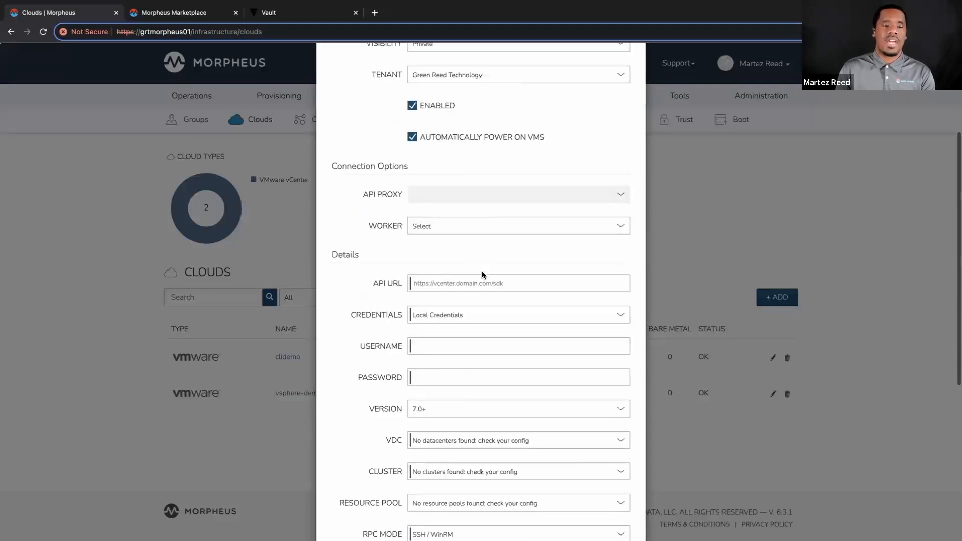
pyautogui.click(430, 284)
pyautogui.write('h')
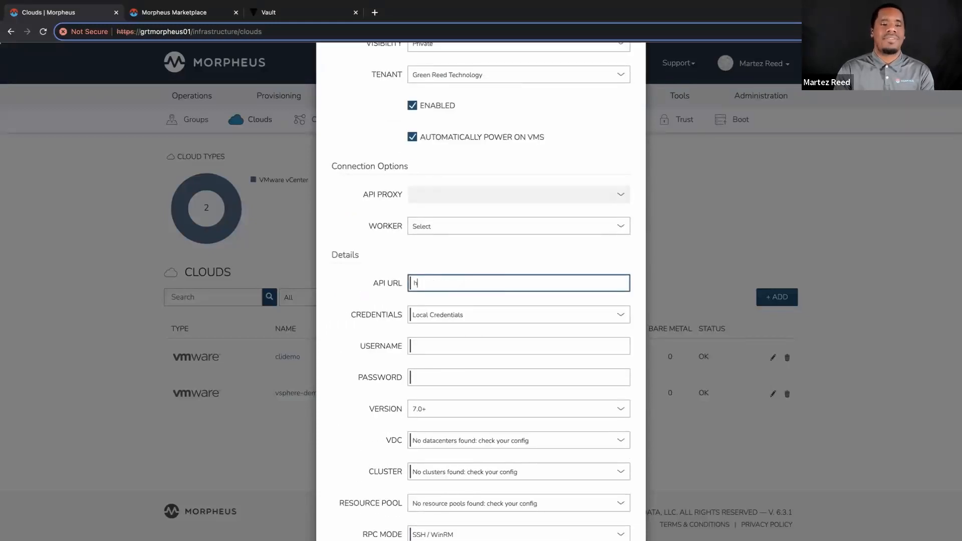
pyautogui.write('ttps://grtv')
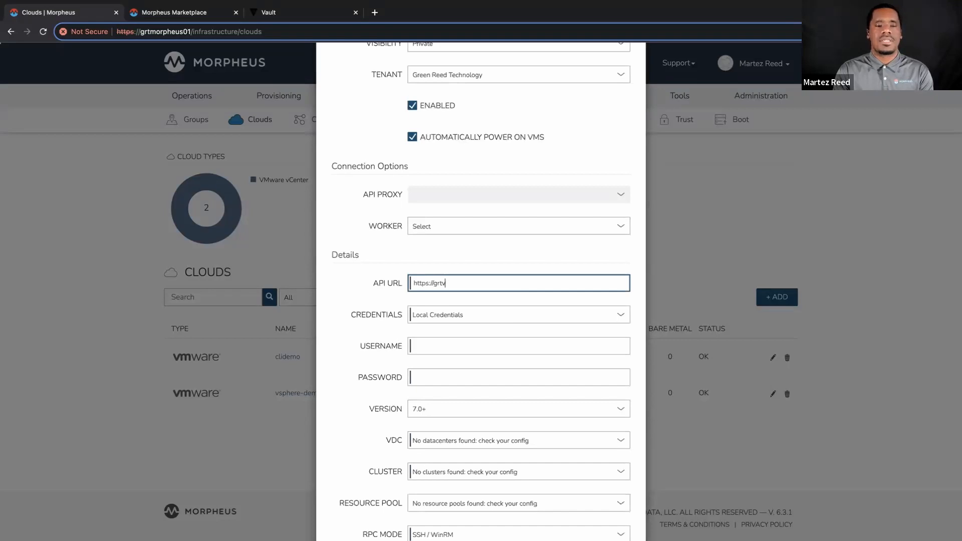
pyautogui.write('center01.grt.local/sdk')
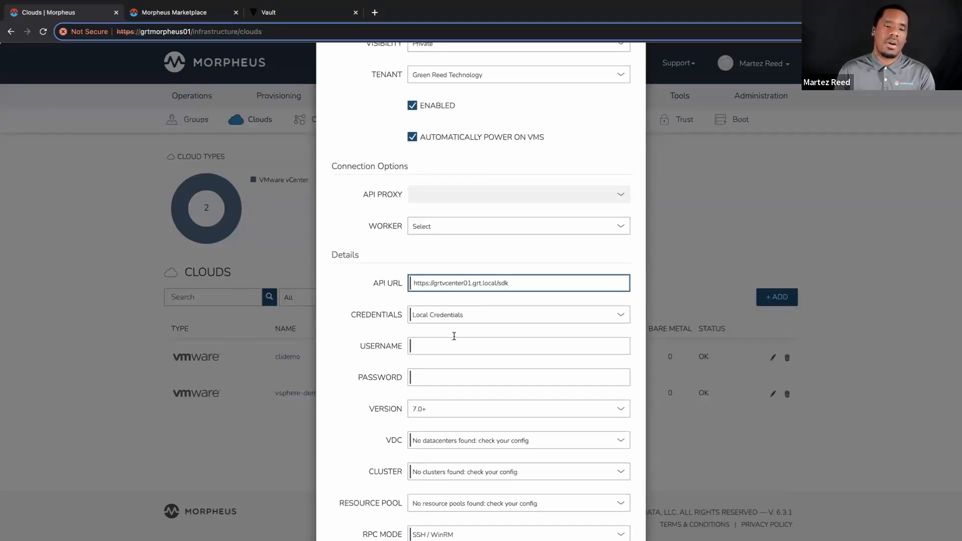
pyautogui.click(454, 315)
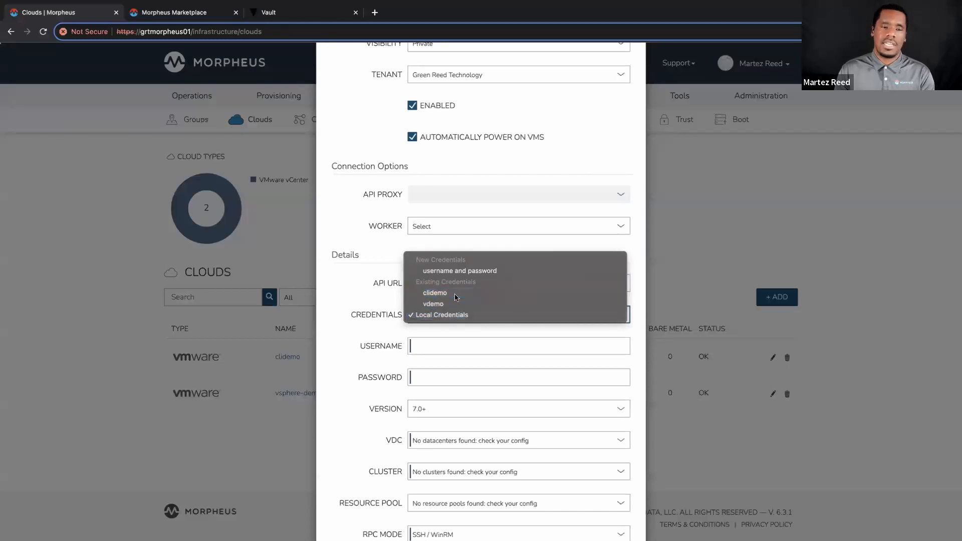
pyautogui.click(456, 294)
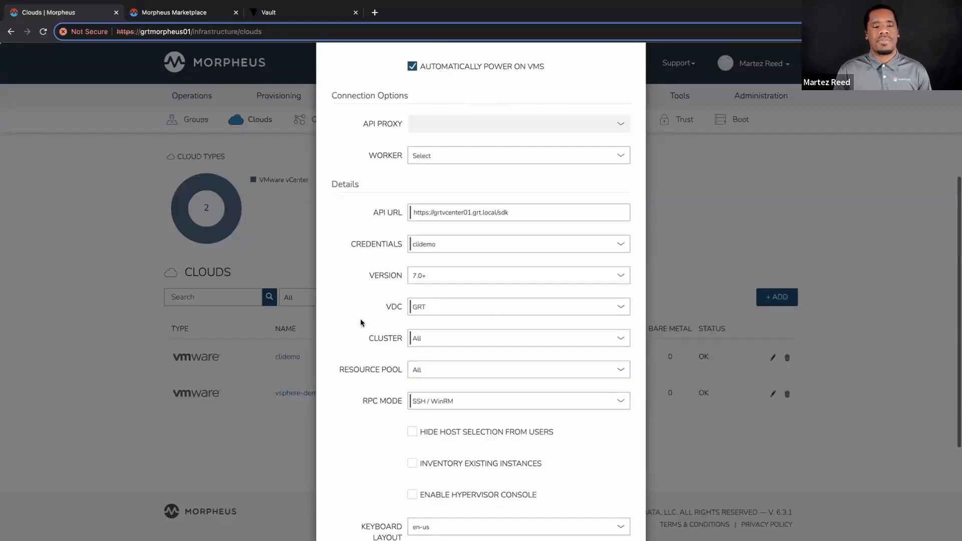
pyautogui.scroll(-3, 361, 320)
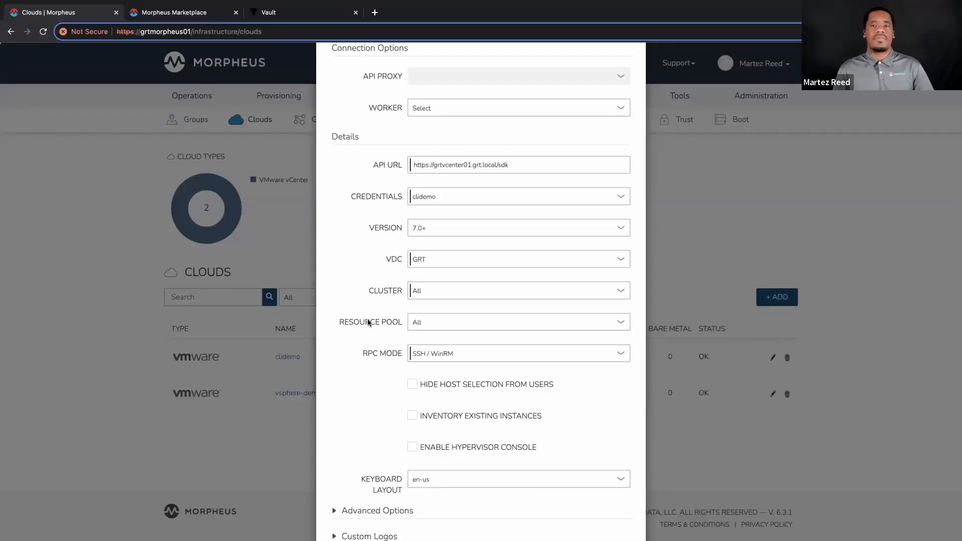